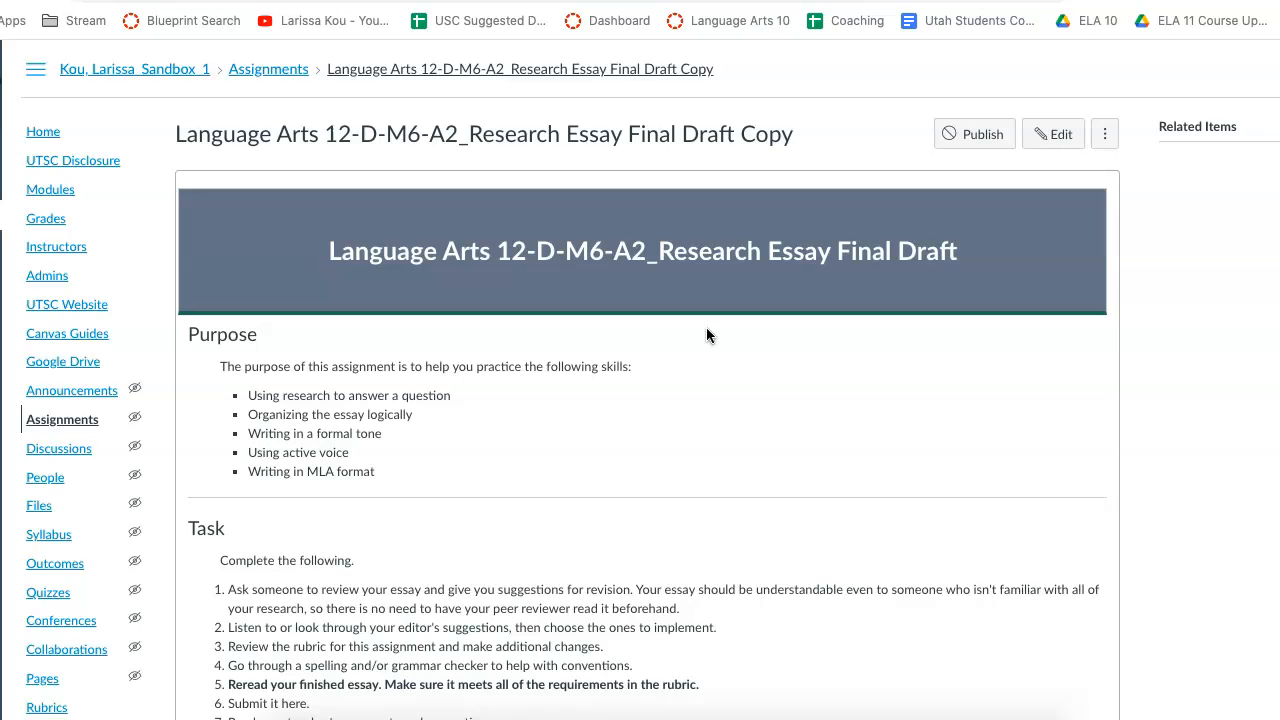
Step: Start a new rubric for the Research Essay Final Draft assignment
scroll(706, 334, down, 5)
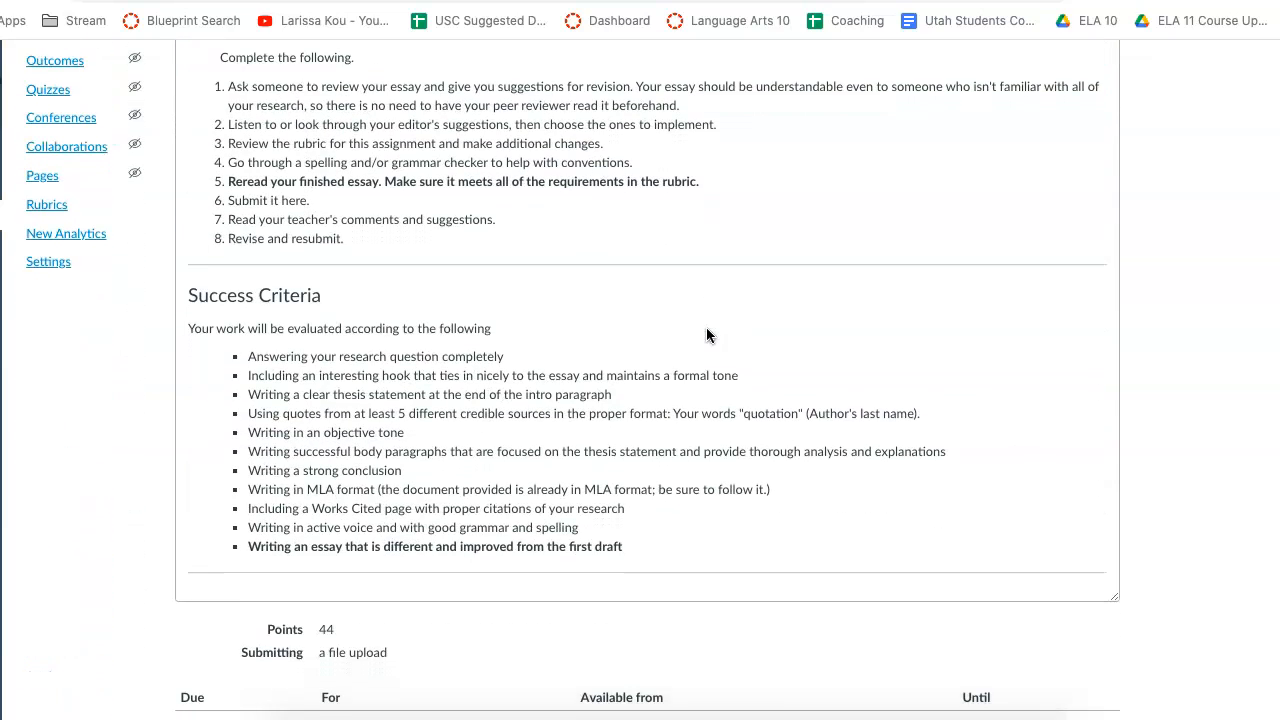
click(259, 347)
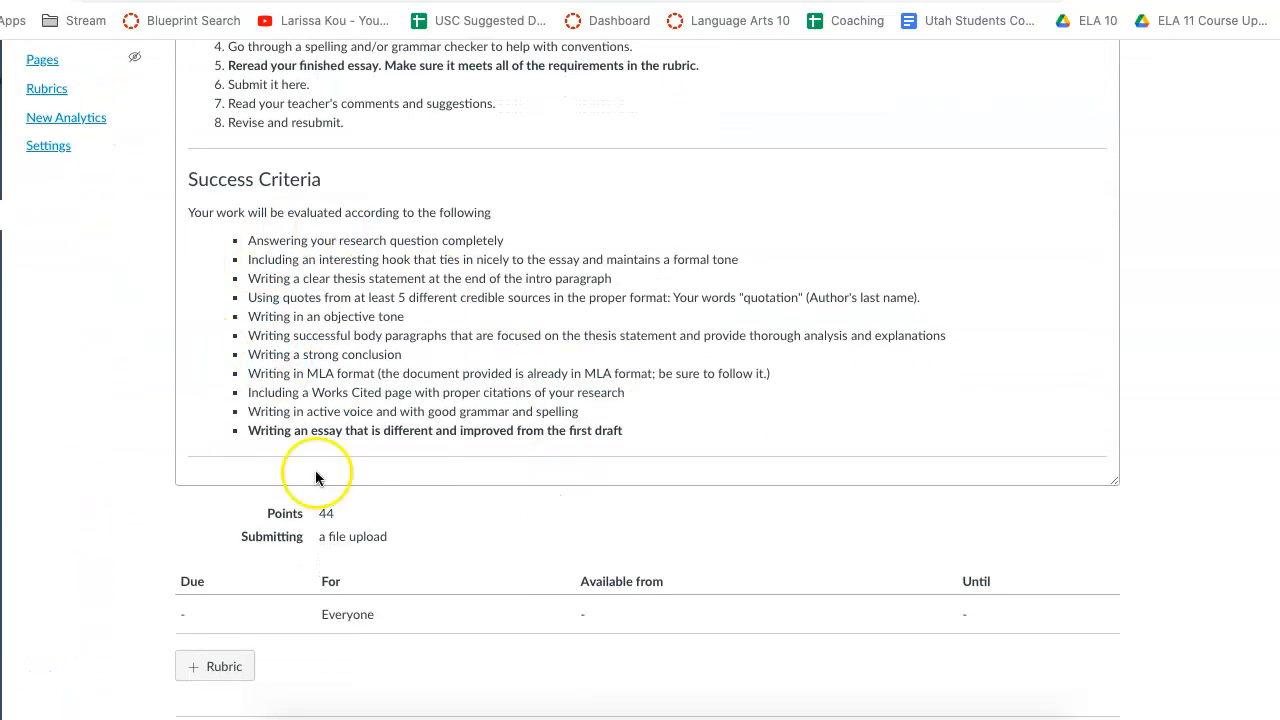
scroll(412, 364, down, 1)
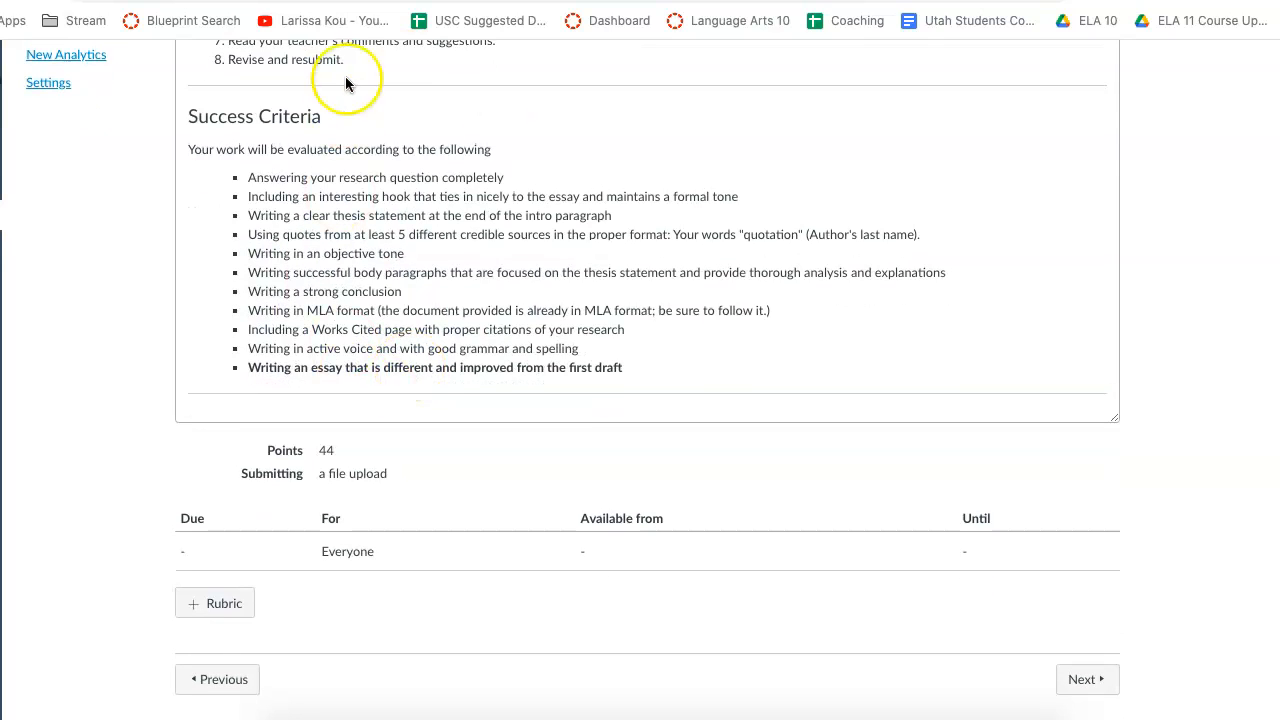
click(214, 612)
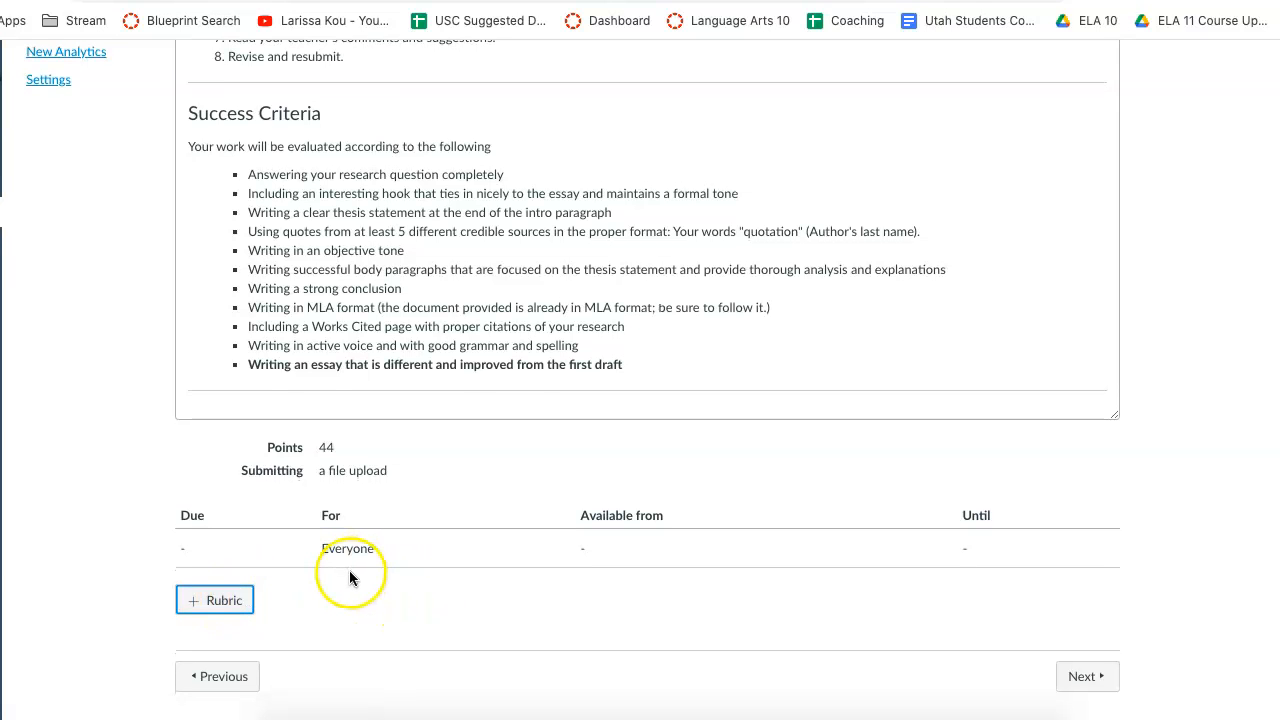
click(224, 605)
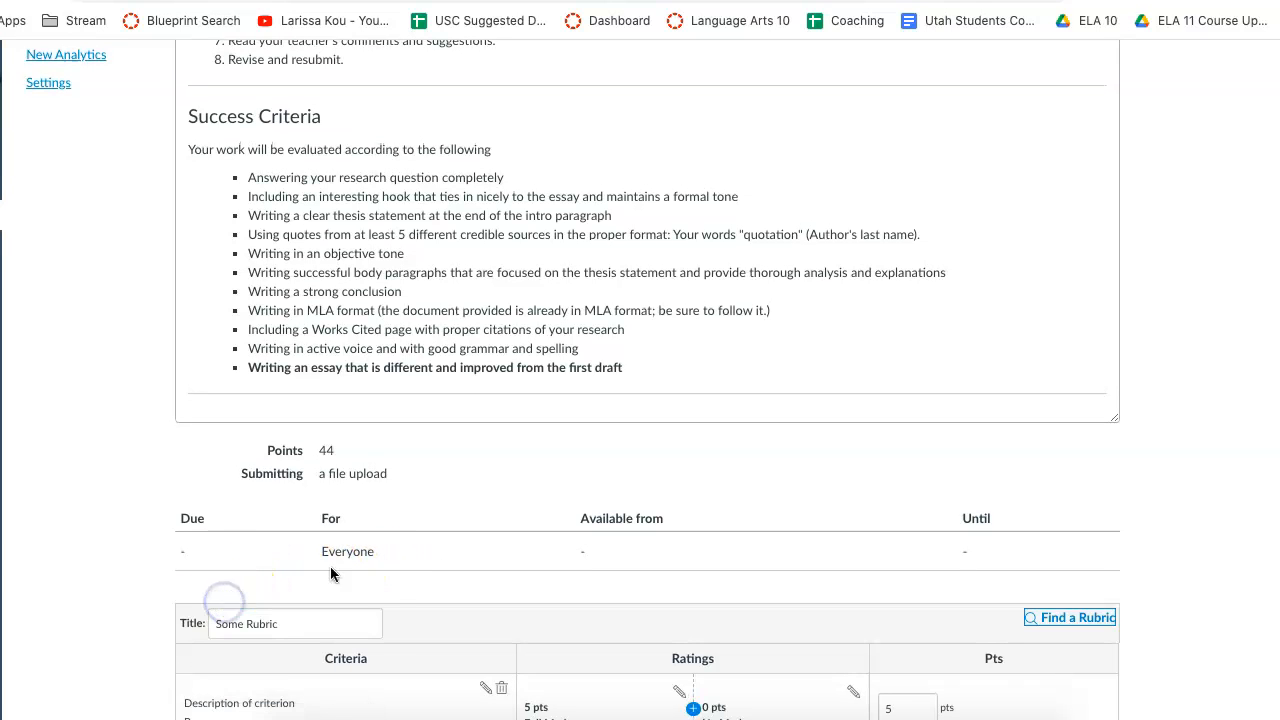
Step: Set the first criterion's description to "The student completely answered their research question." and leave its long description empty
scroll(371, 563, up, 2)
scroll(381, 574, down, 1)
scroll(381, 574, down, 4)
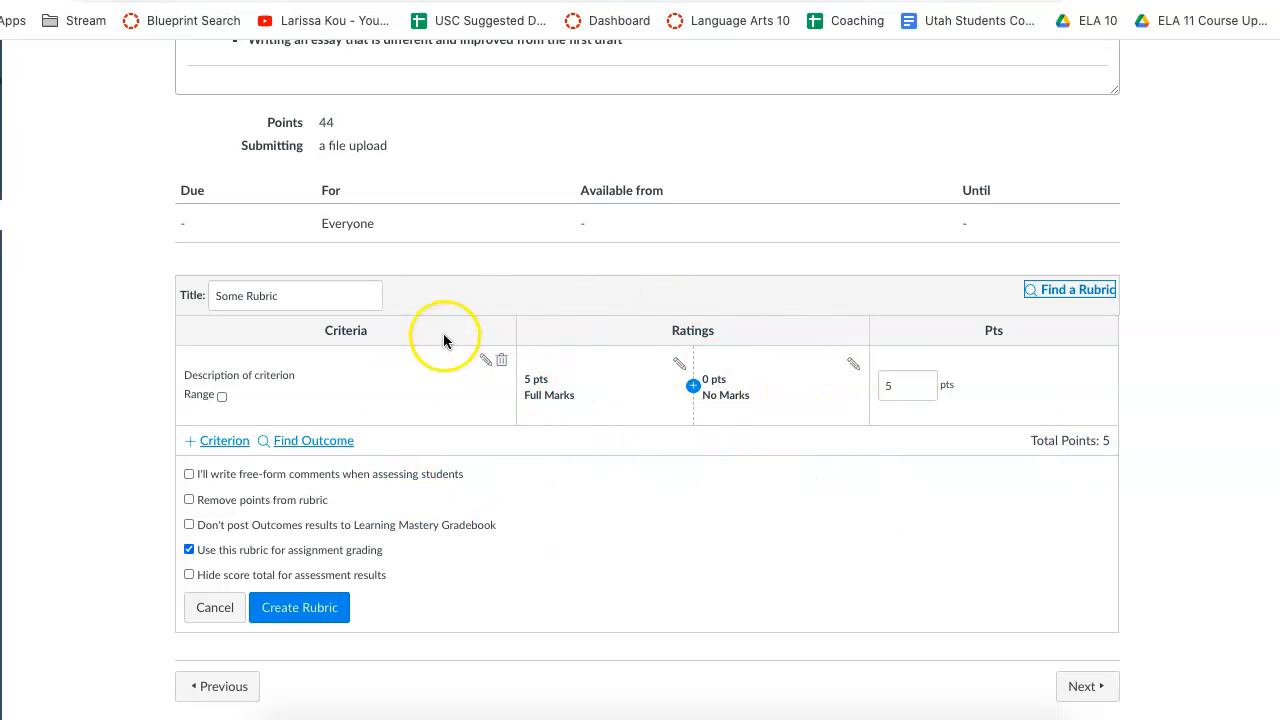
click(485, 360)
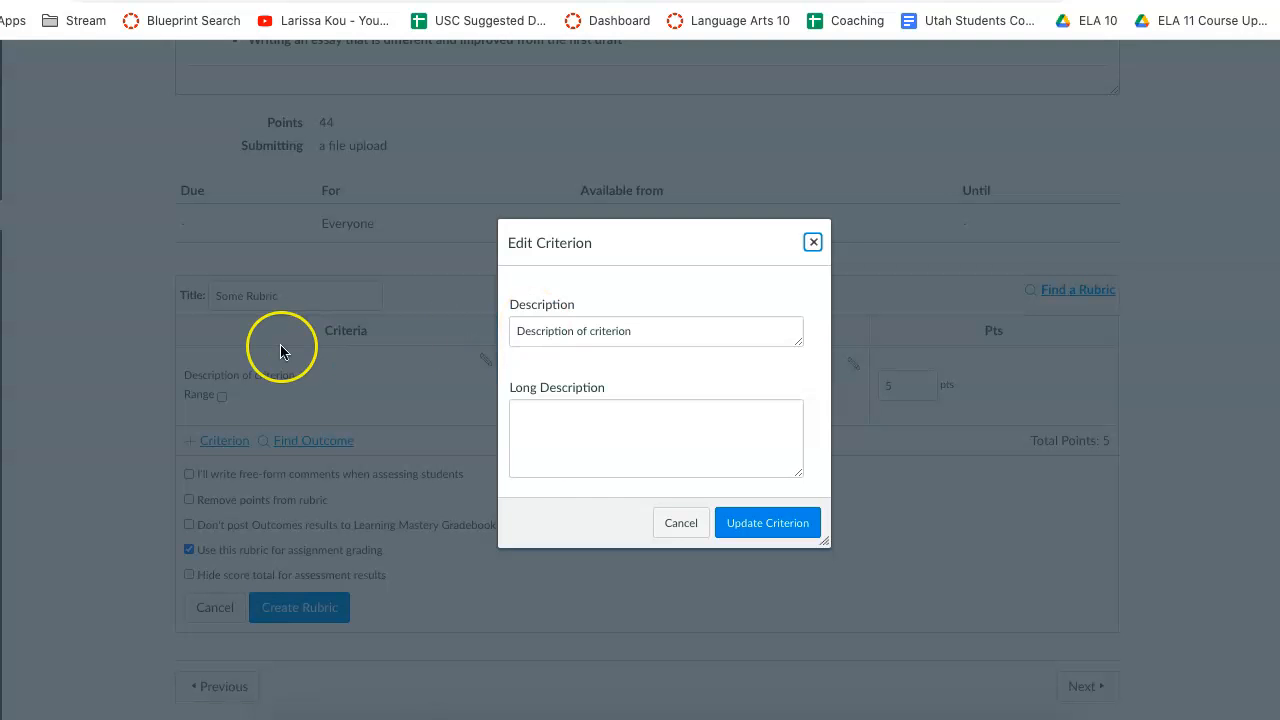
scroll(280, 349, up, 3)
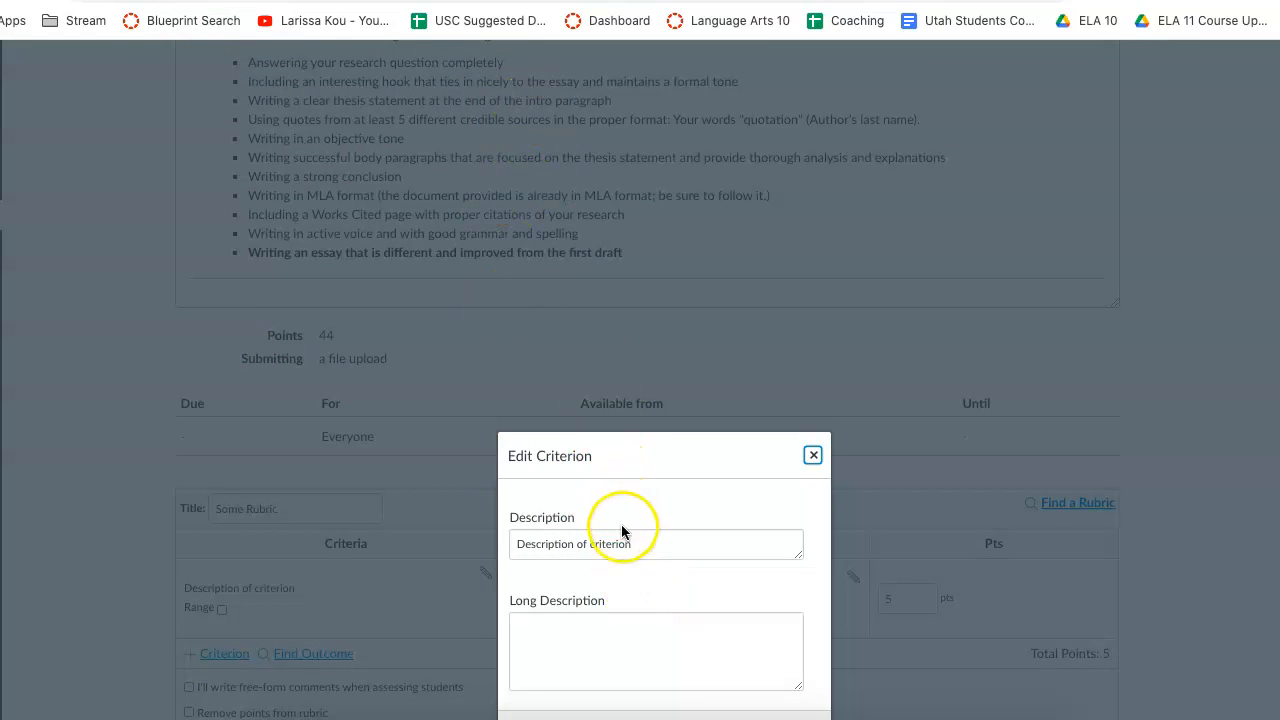
triple_click(620, 534)
text(Th)
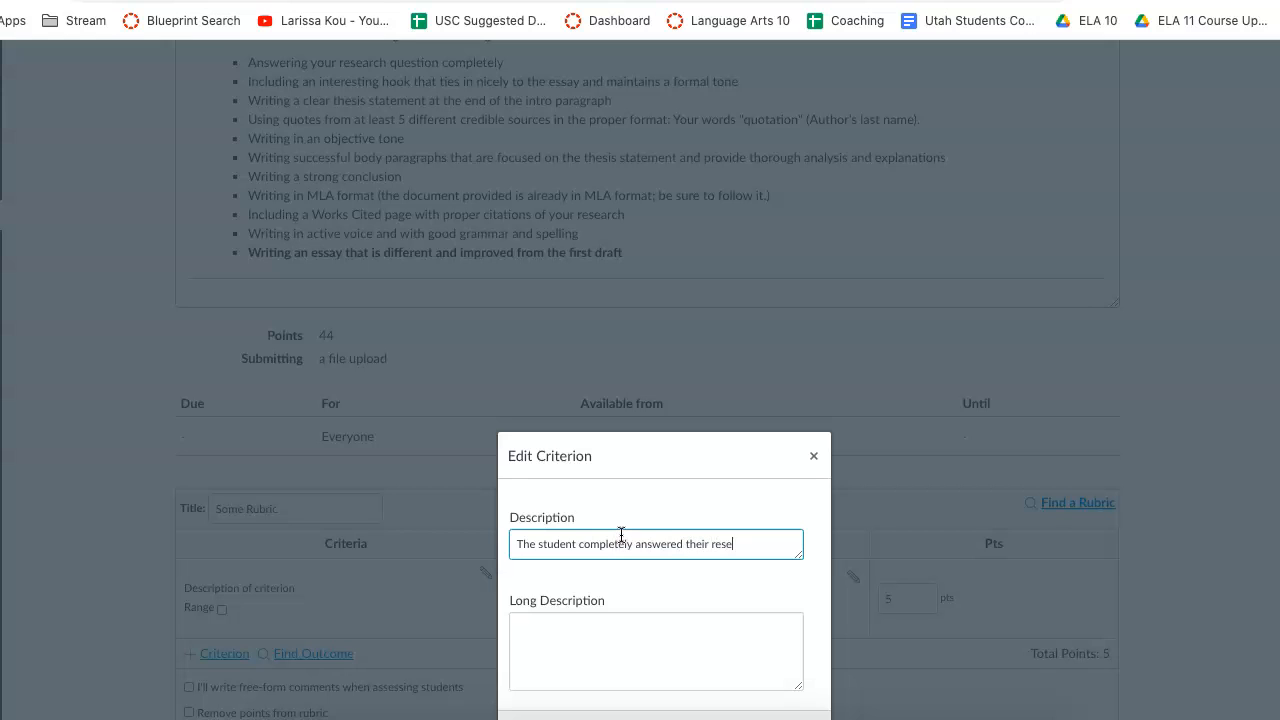
text(n.)
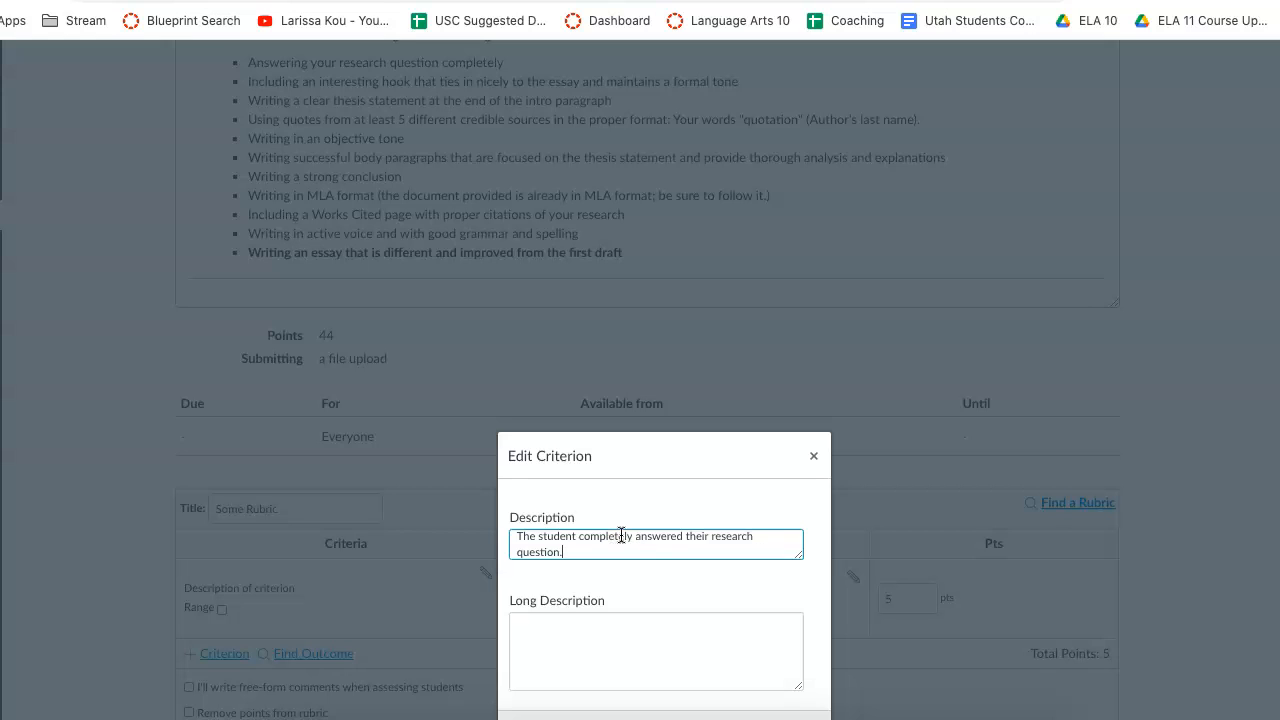
scroll(663, 635, up, 3)
scroll(663, 635, down, 5)
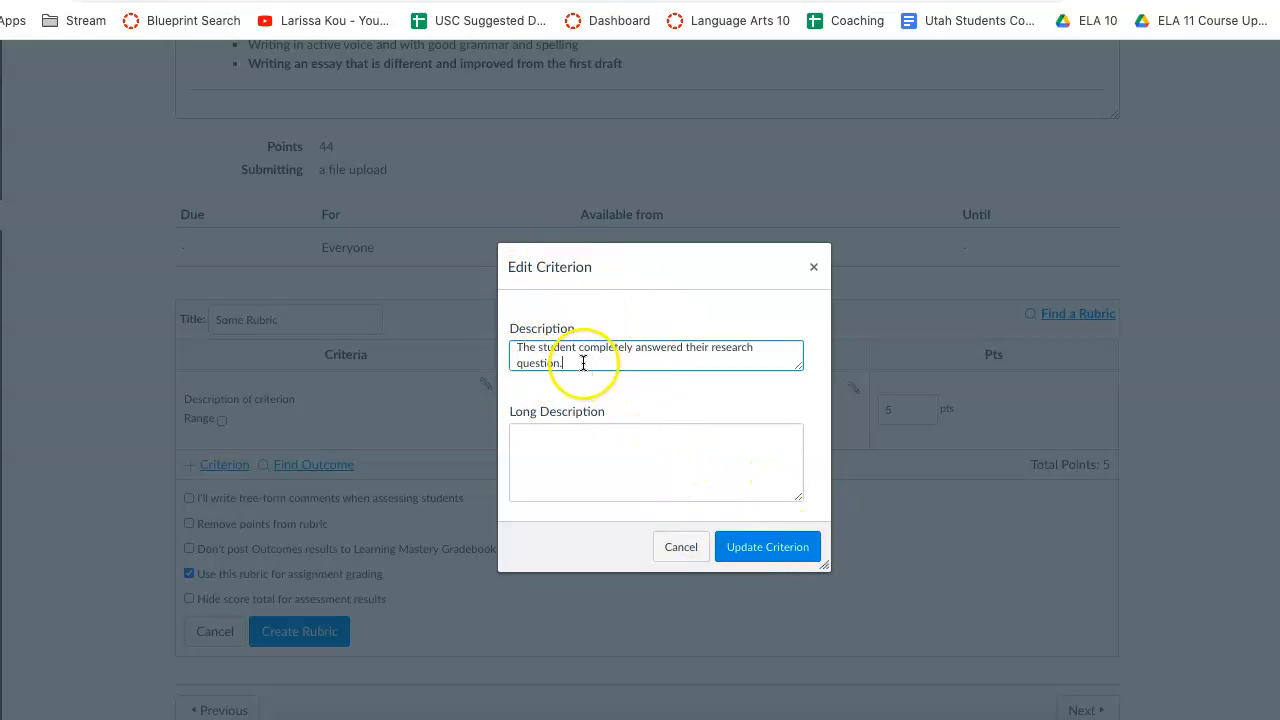
click(579, 443)
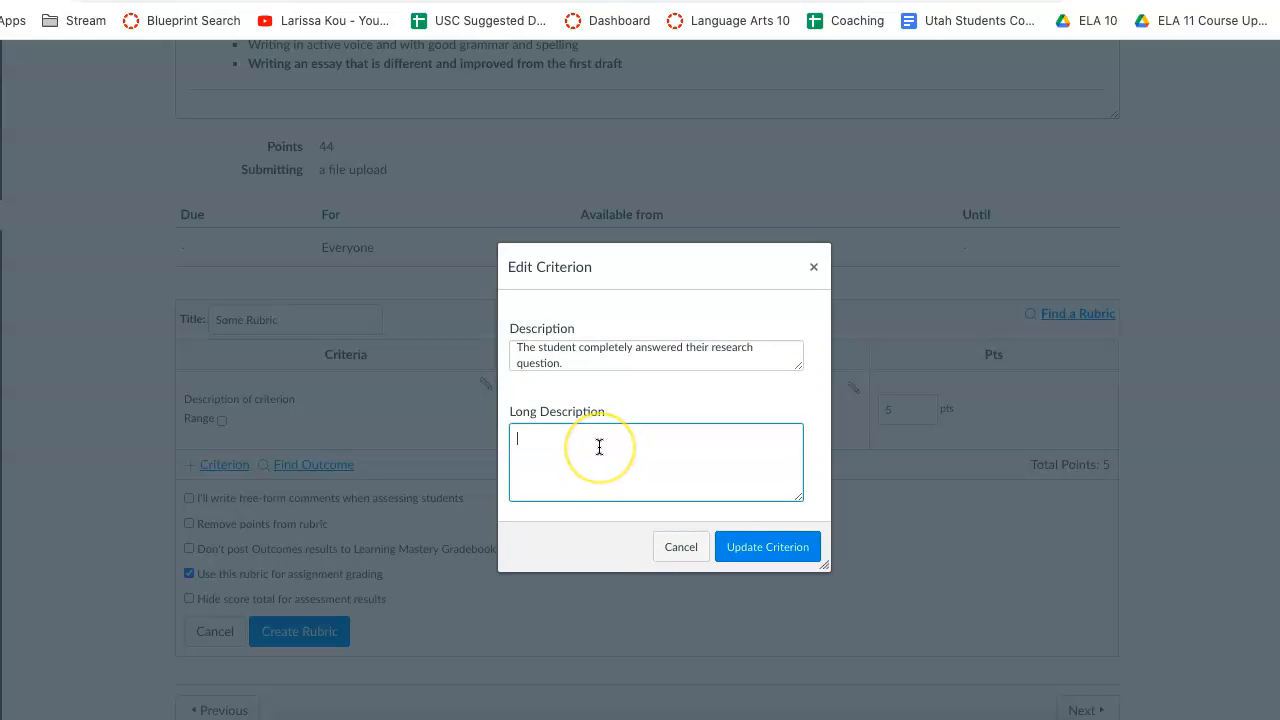
click(570, 362)
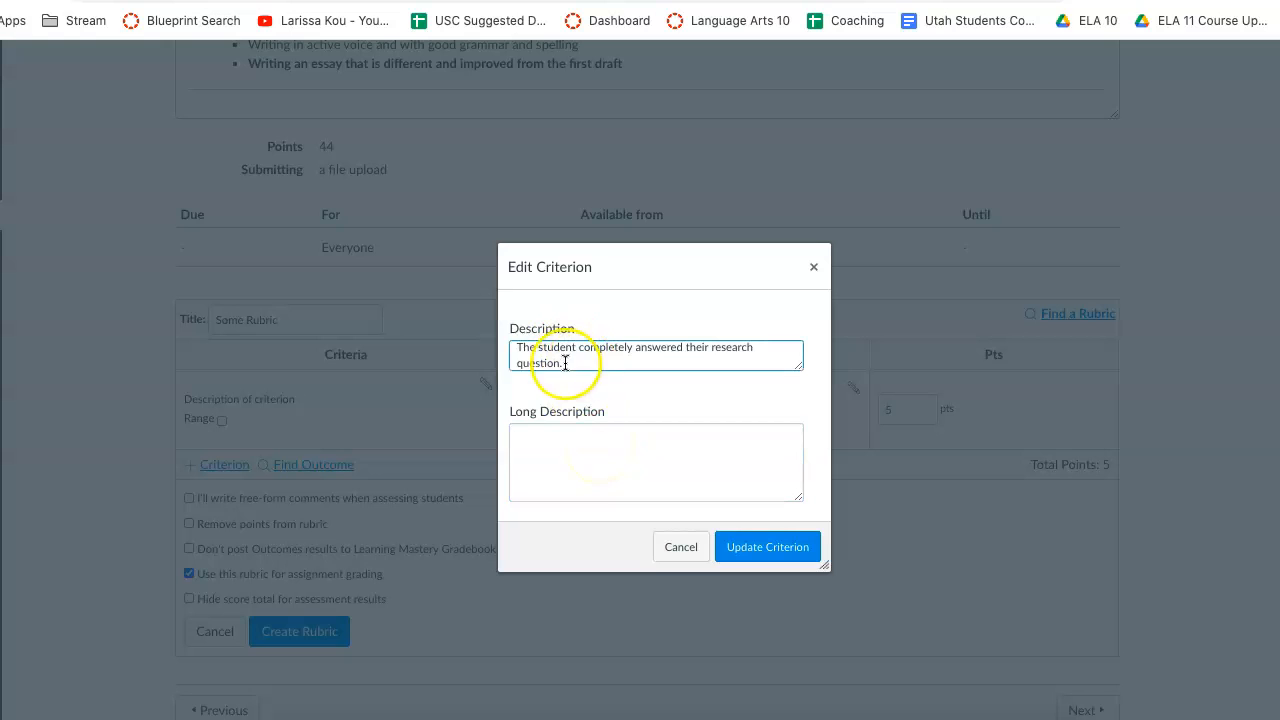
click(757, 556)
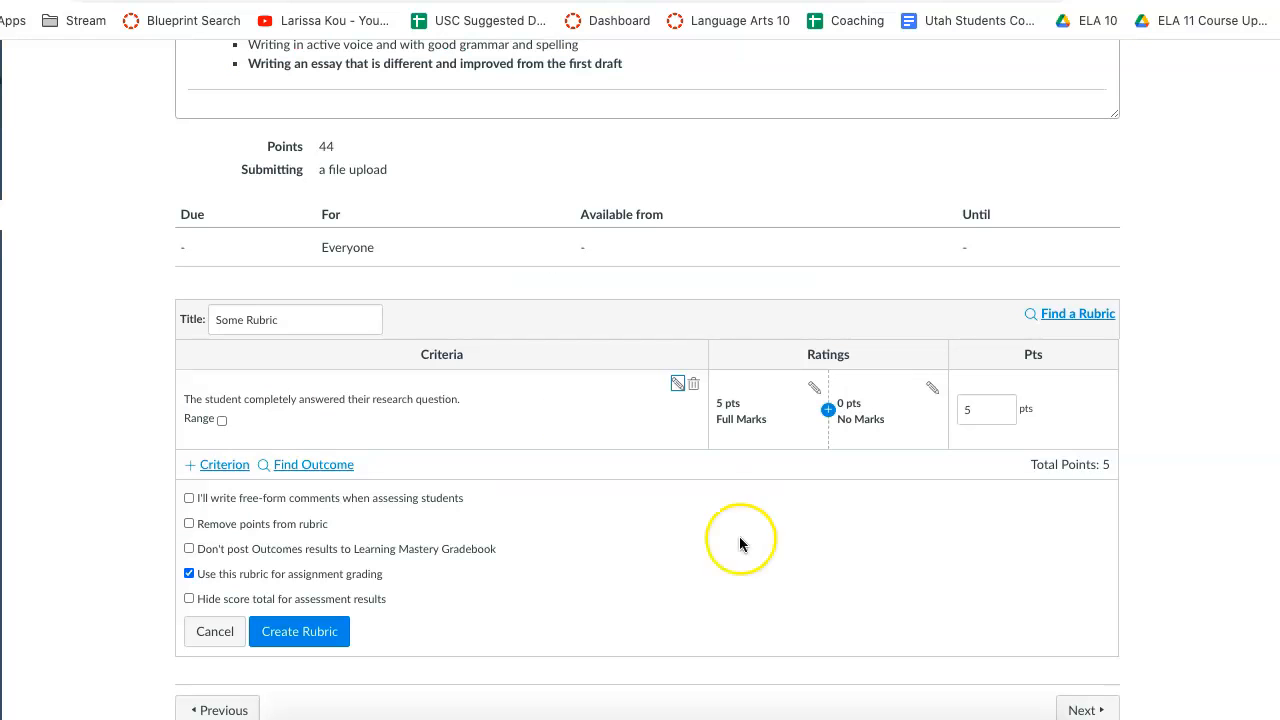
Step: Set the score of the criterion's Full Marks rating to 12 points
scroll(719, 485, down, 1)
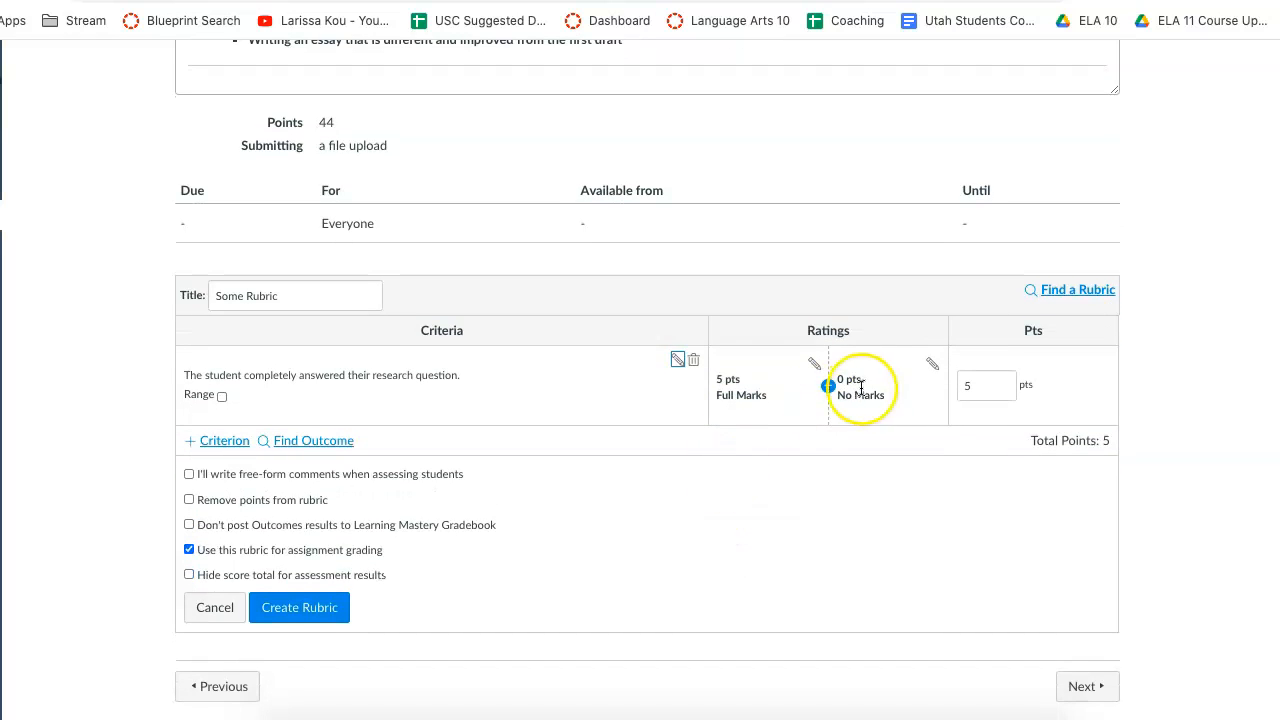
click(815, 366)
click(545, 321)
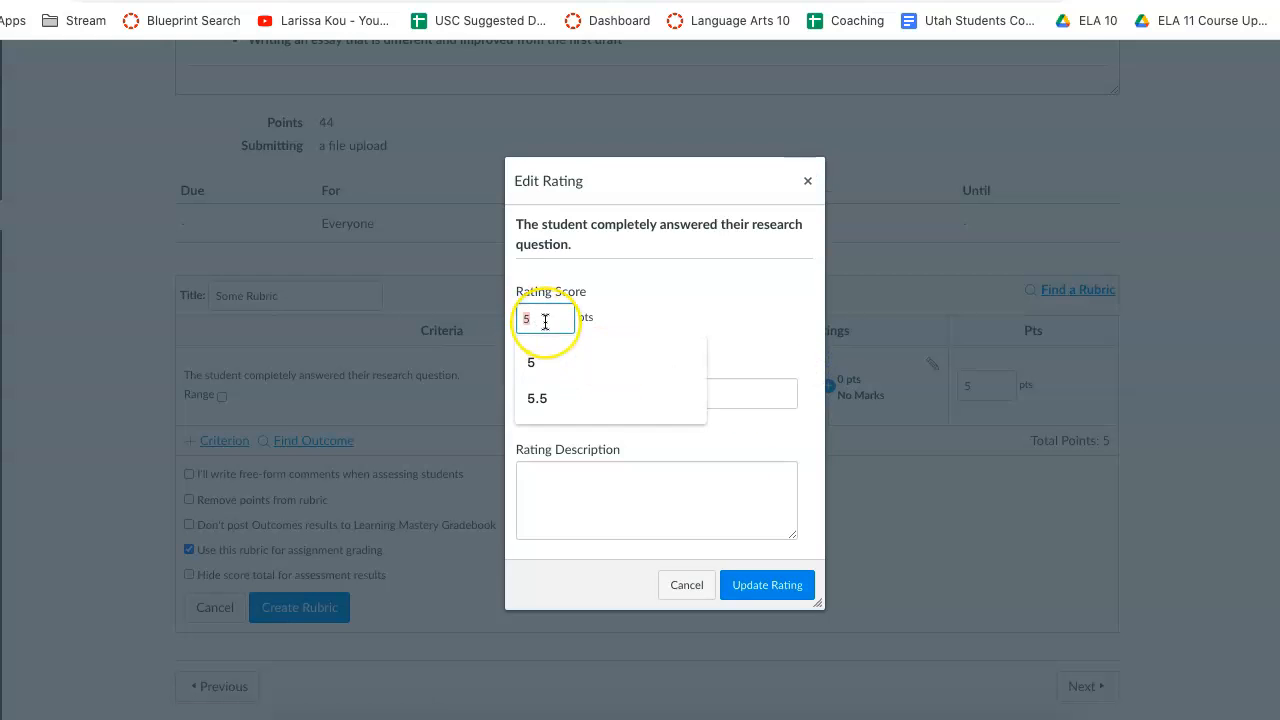
key(BackSpace)
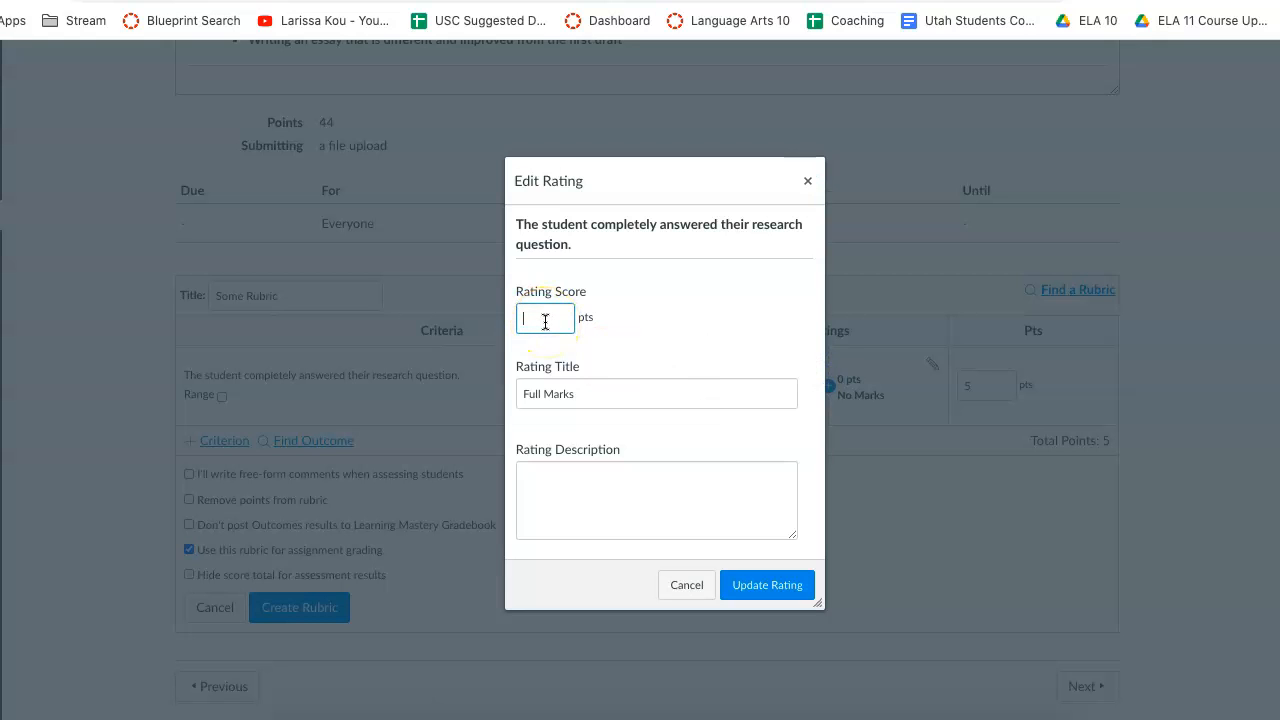
click(796, 592)
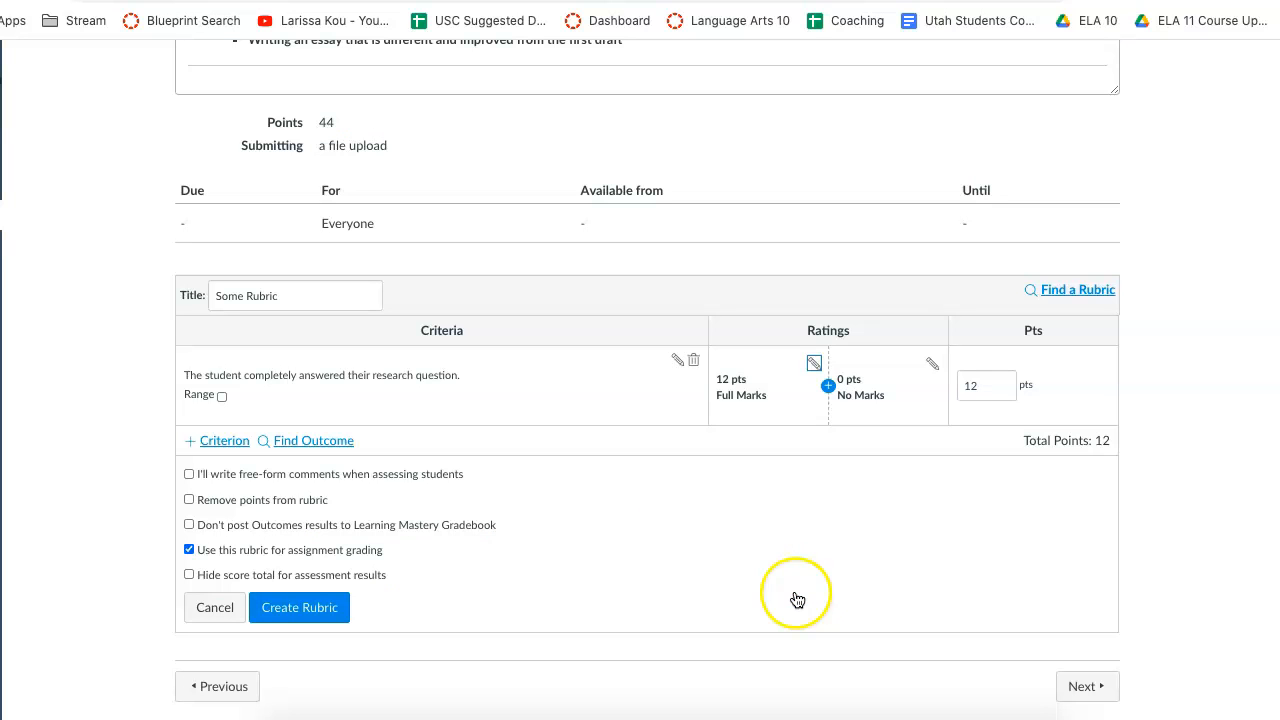
Step: Add a rating between Full Marks and No Marks worth 9 points, titled "At Standard"
click(829, 385)
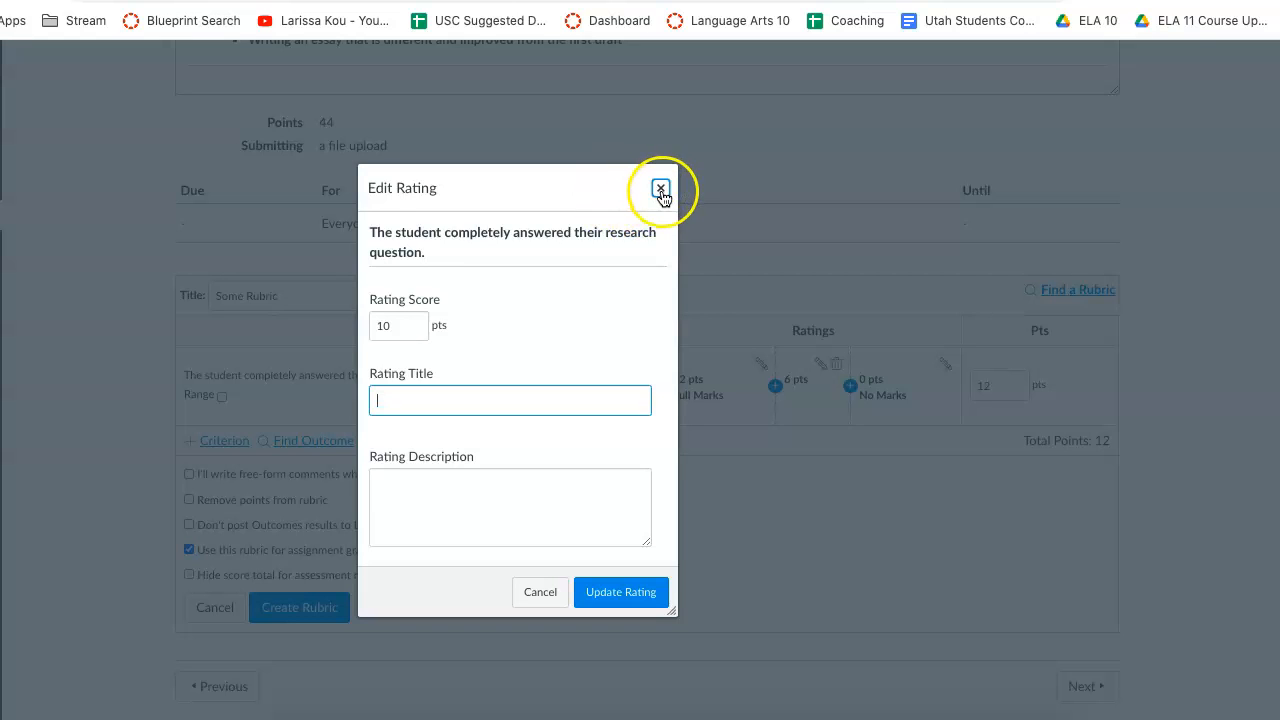
drag(509, 194, 326, 184)
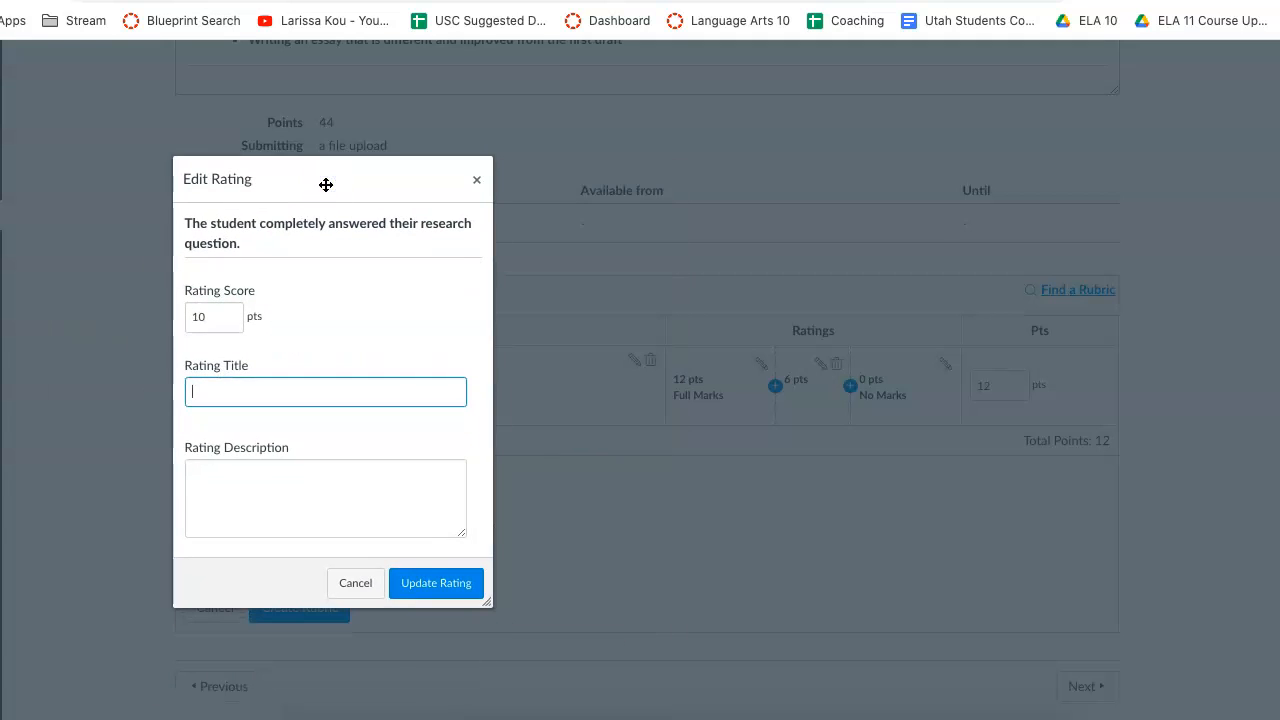
double_click(228, 315)
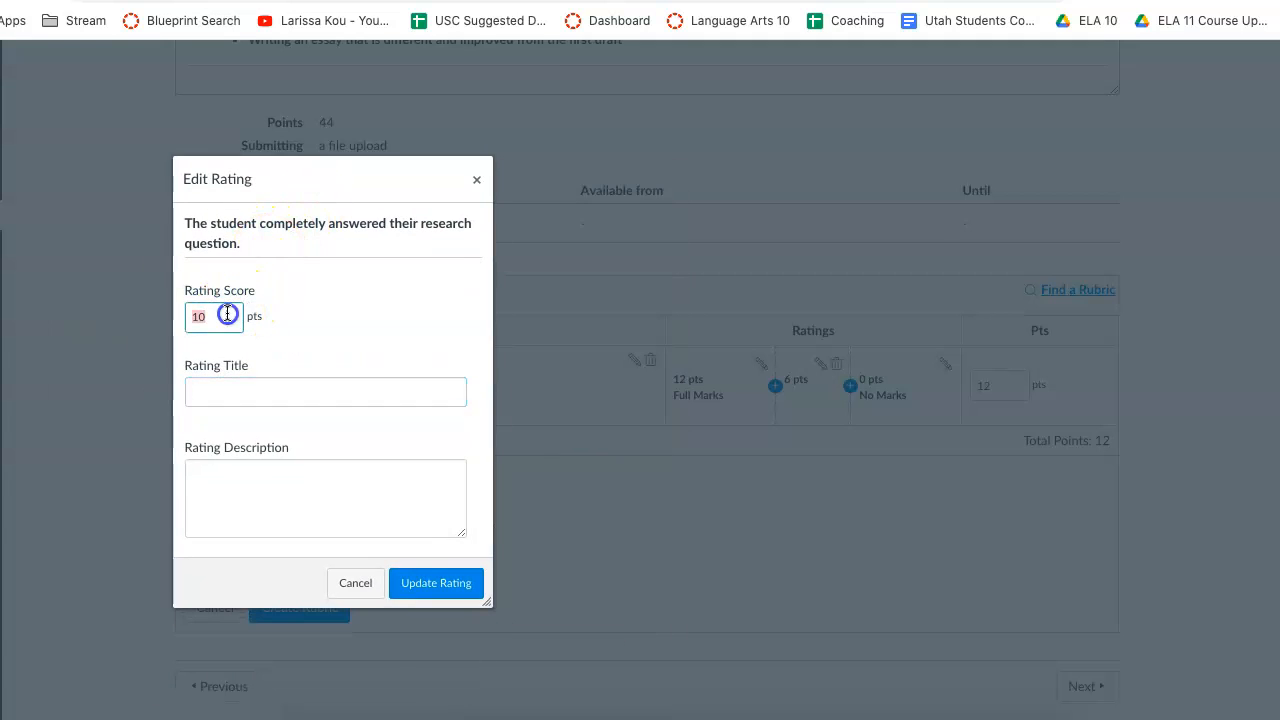
click(260, 384)
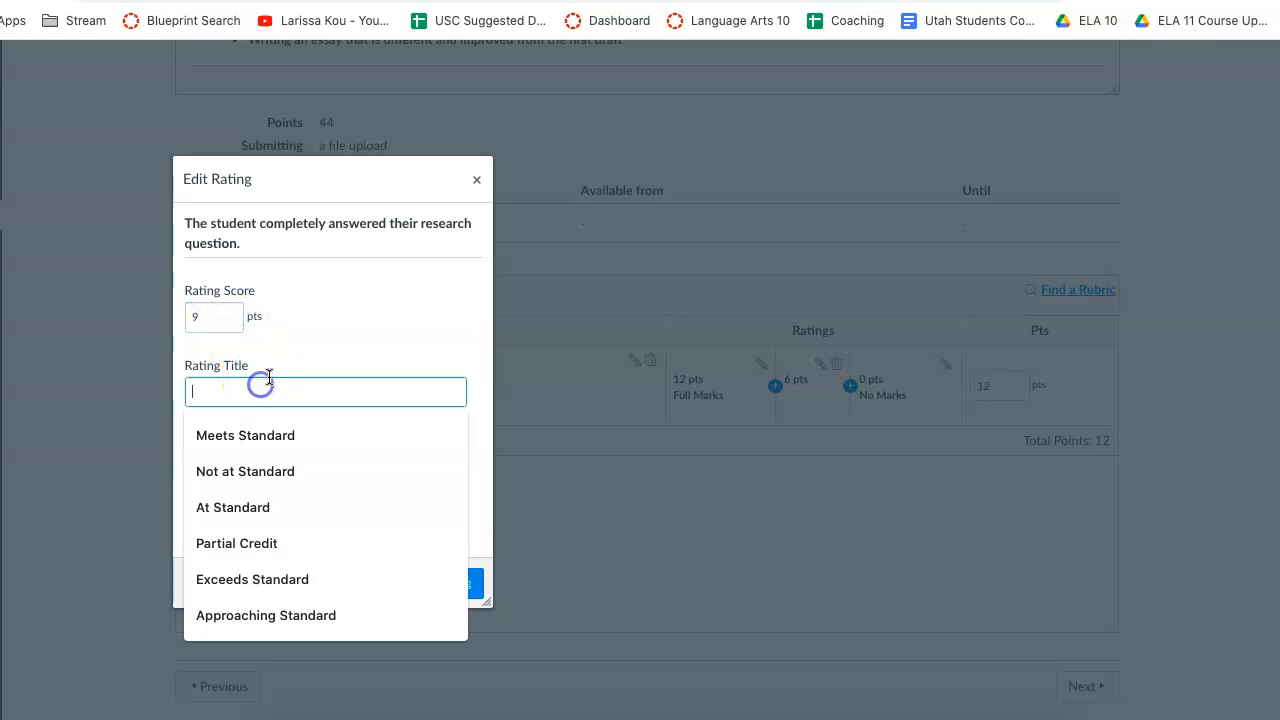
text(At Standa)
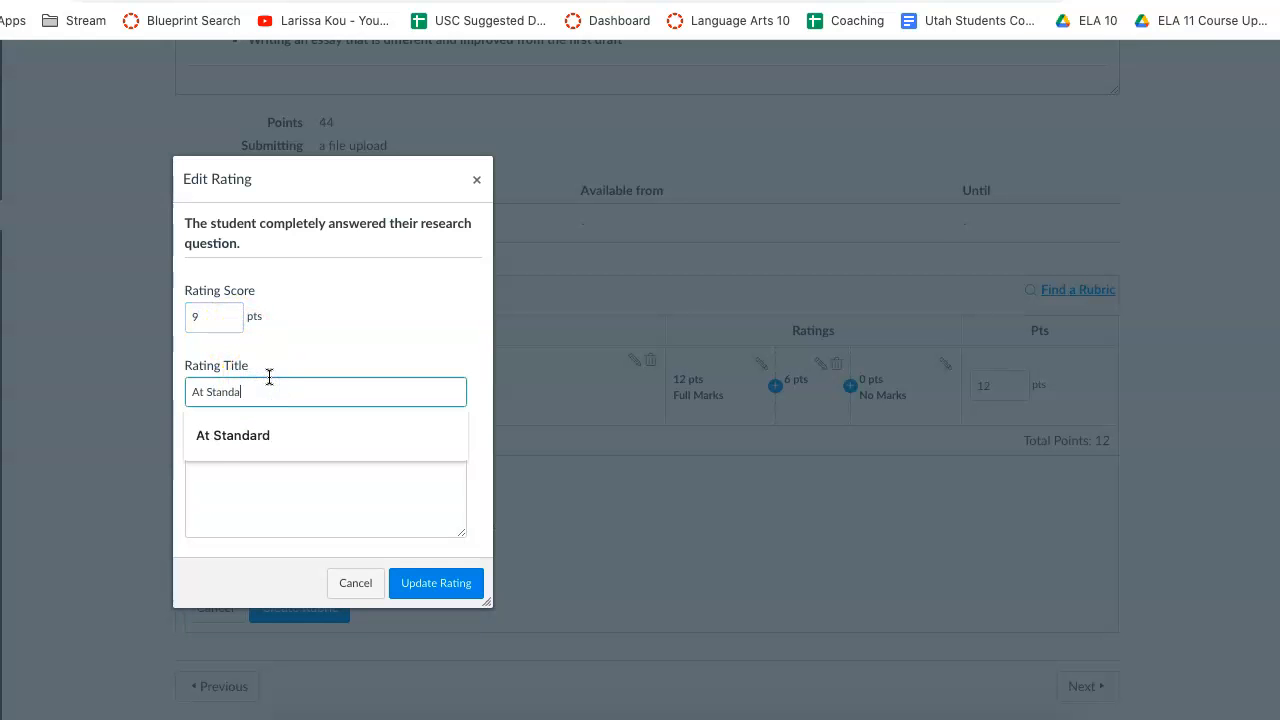
text(rd)
click(441, 588)
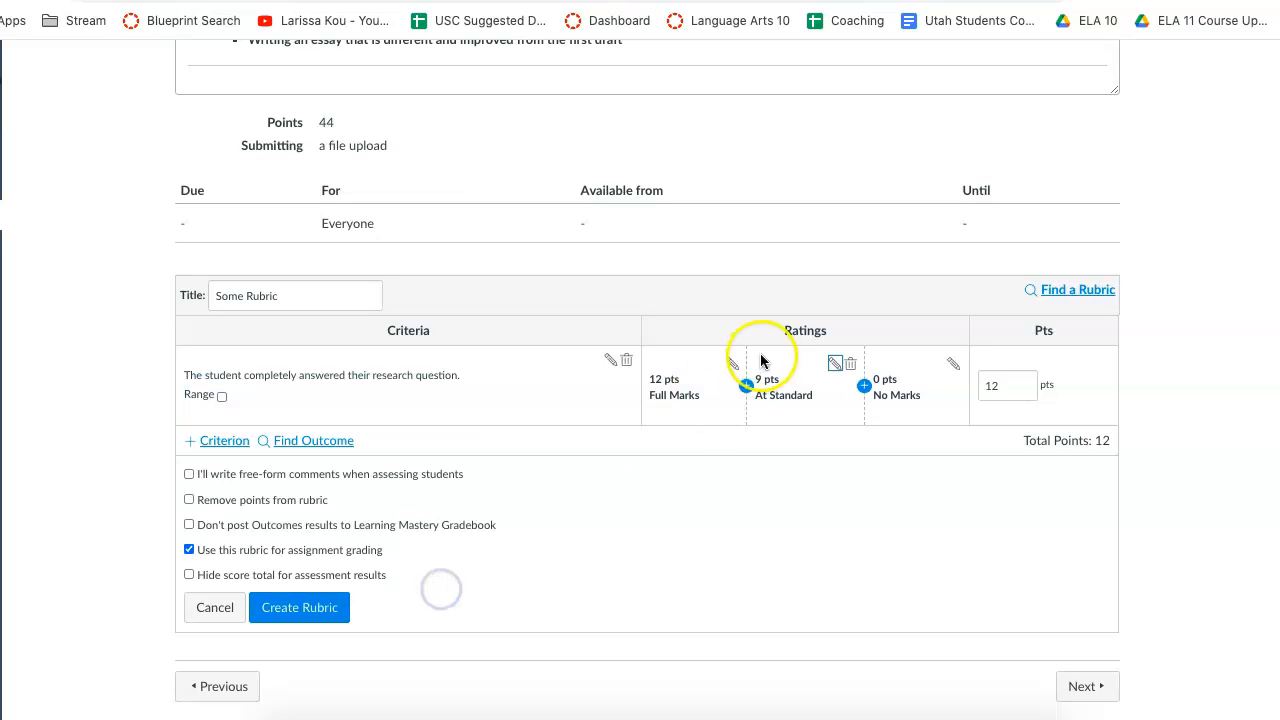
Step: Retitle the 12-point rating as "Exceeds Standard"
click(732, 364)
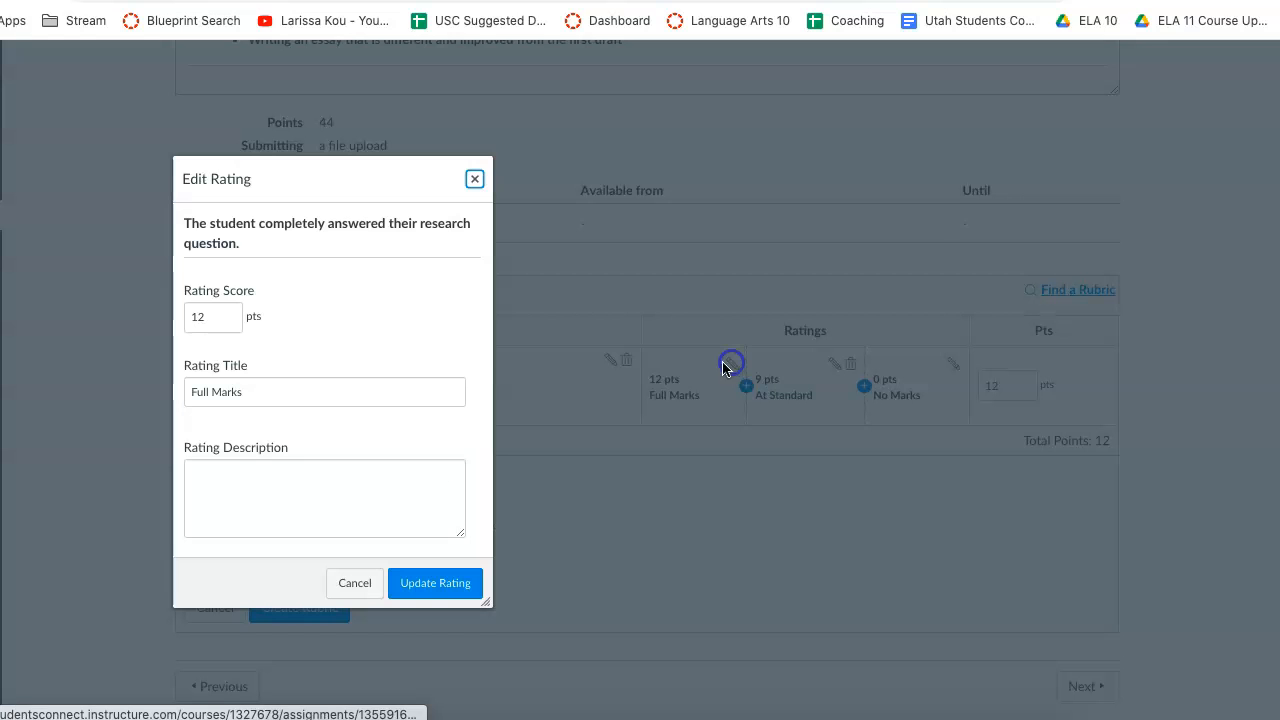
triple_click(298, 393)
text(E)
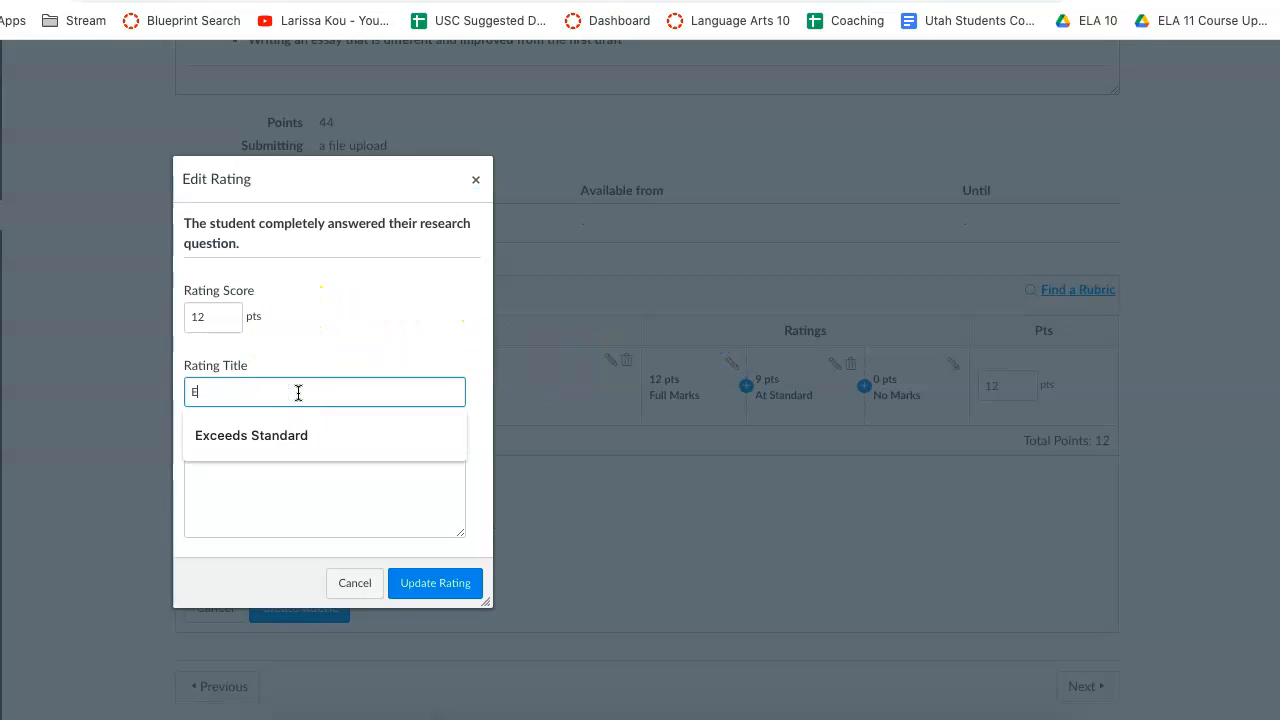
click(326, 446)
click(432, 584)
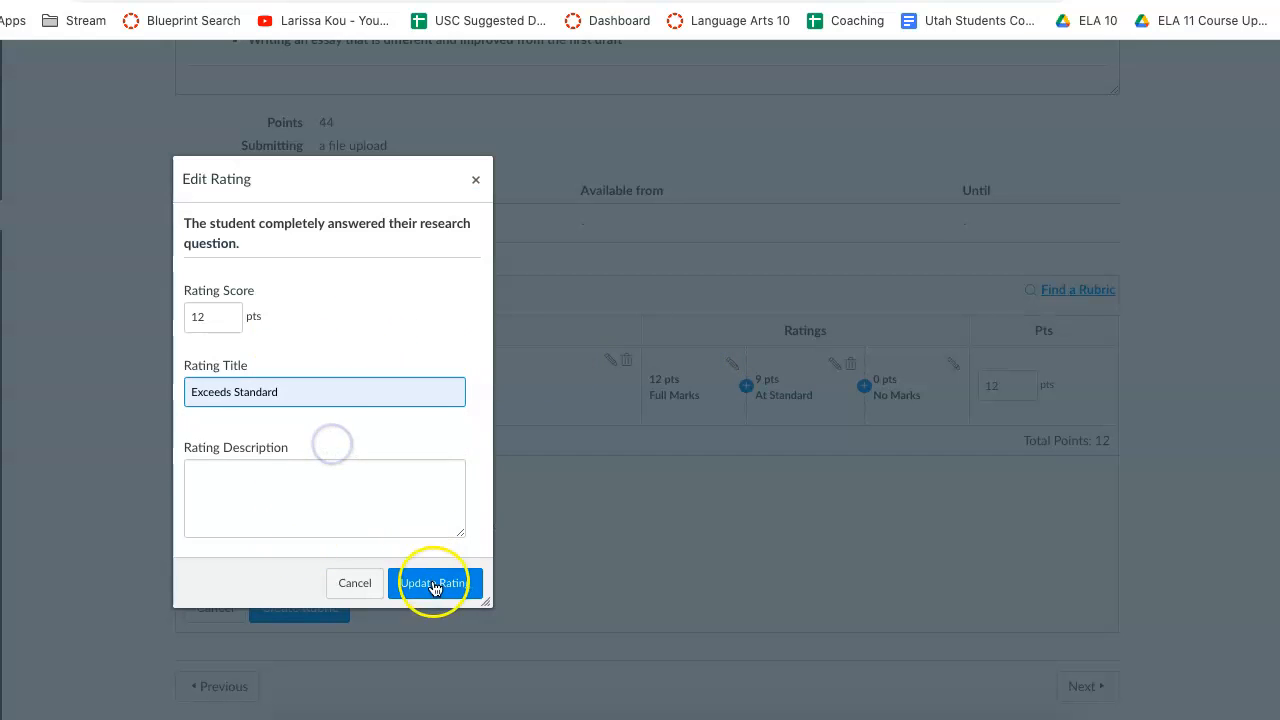
Step: Add a rating between At Standard and No Marks worth 6 points, titled "Approaching Standard"
click(877, 385)
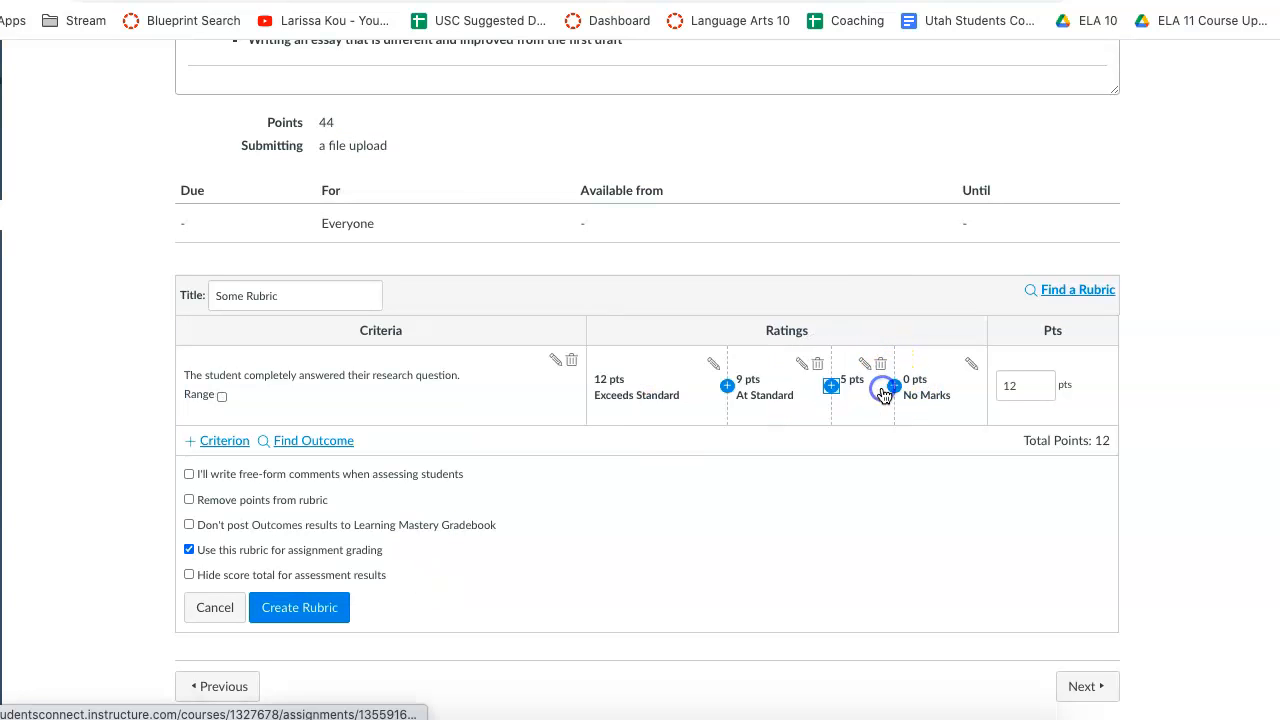
double_click(218, 323)
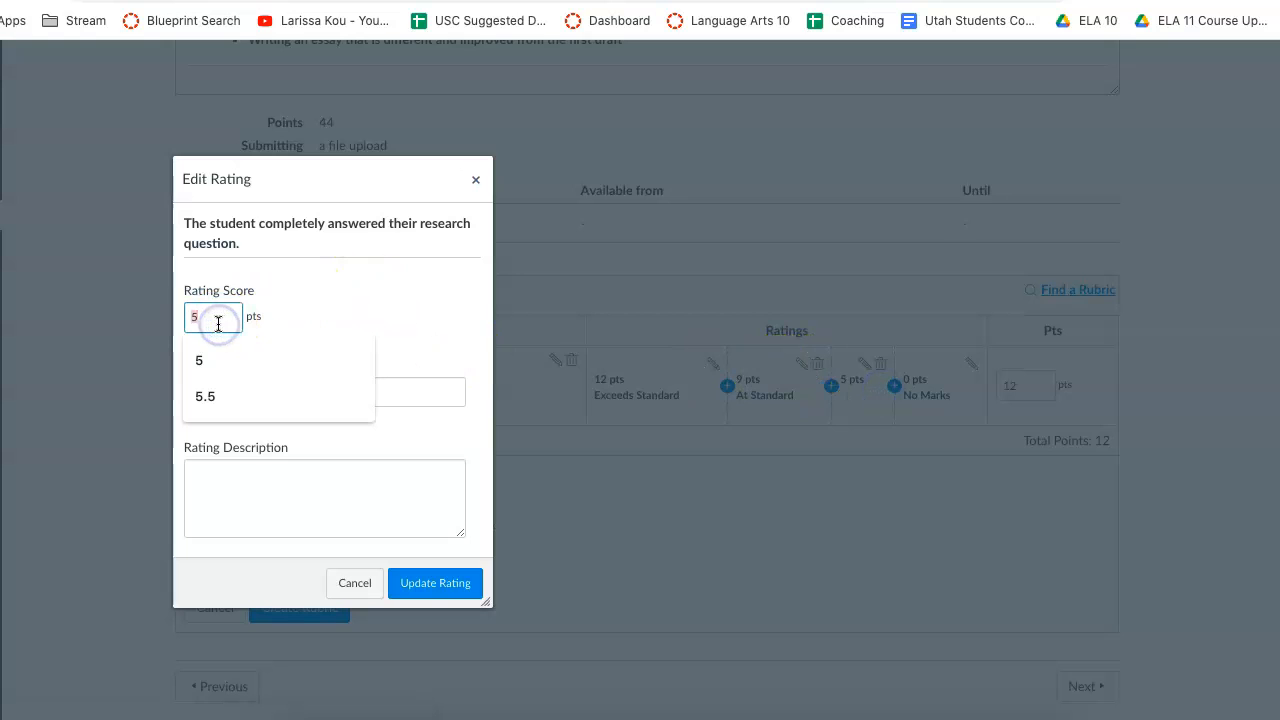
text(6)
click(247, 390)
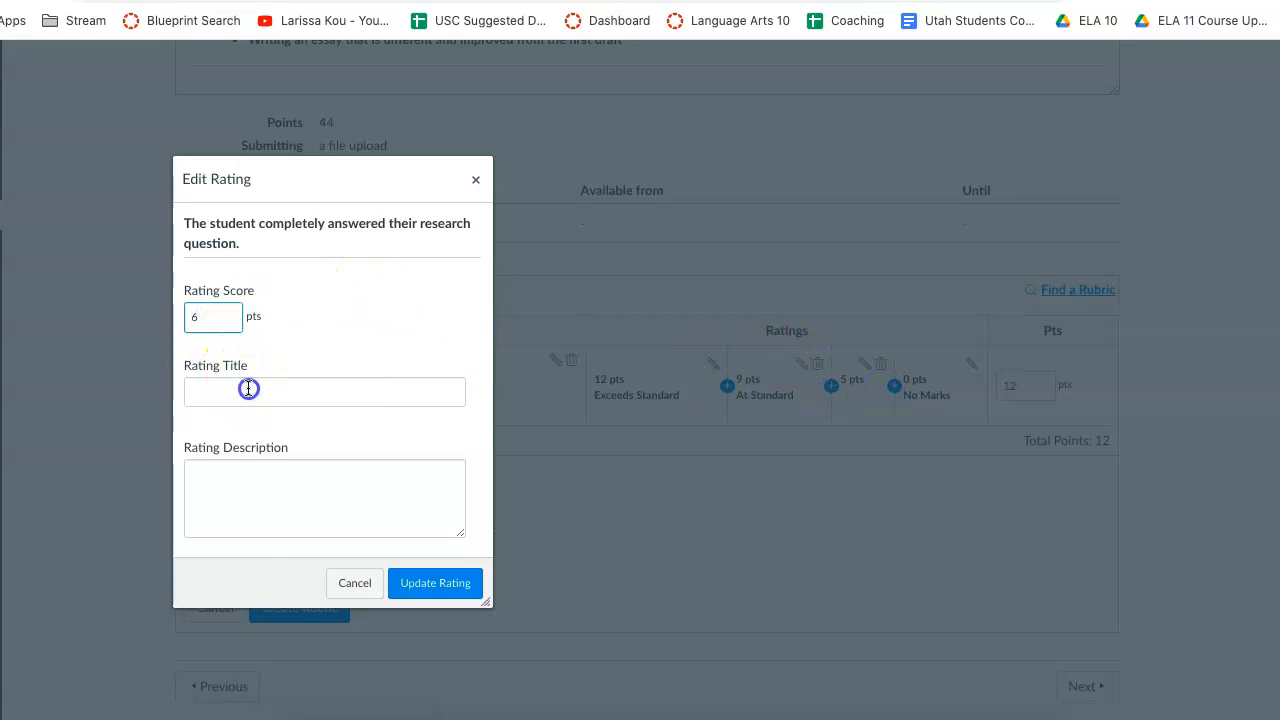
text(Approaching Standard)
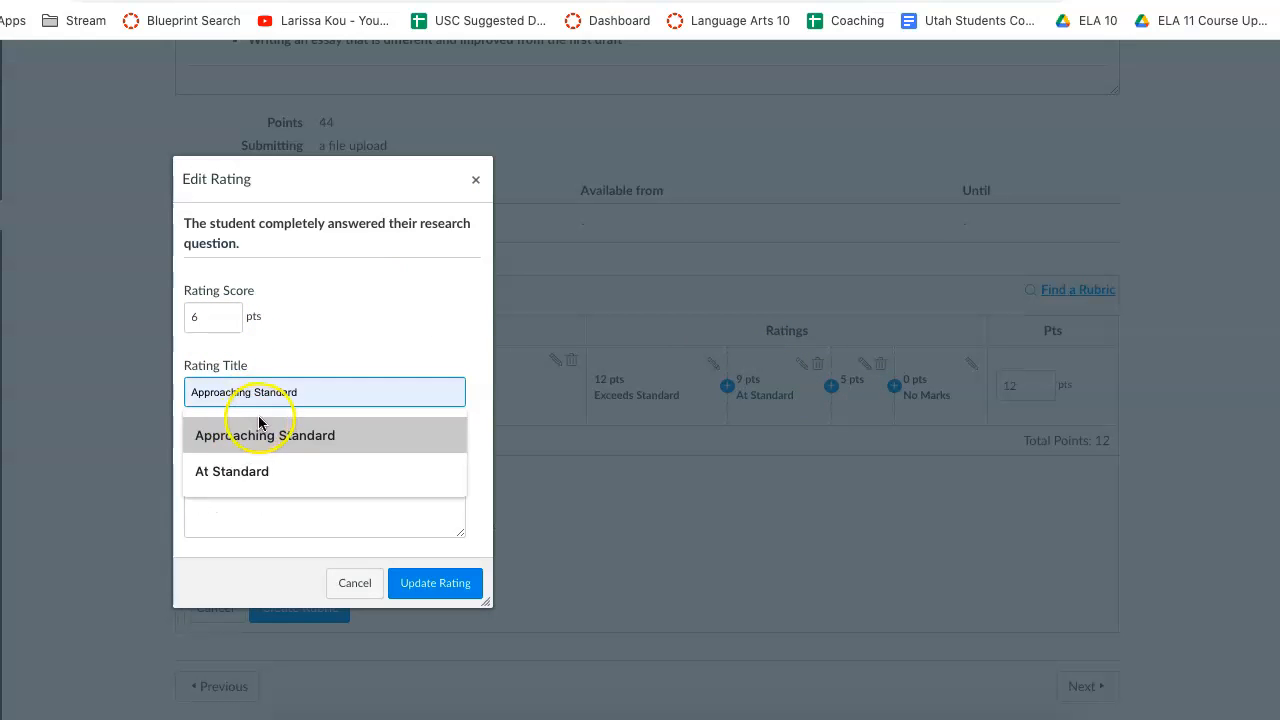
click(269, 436)
click(432, 588)
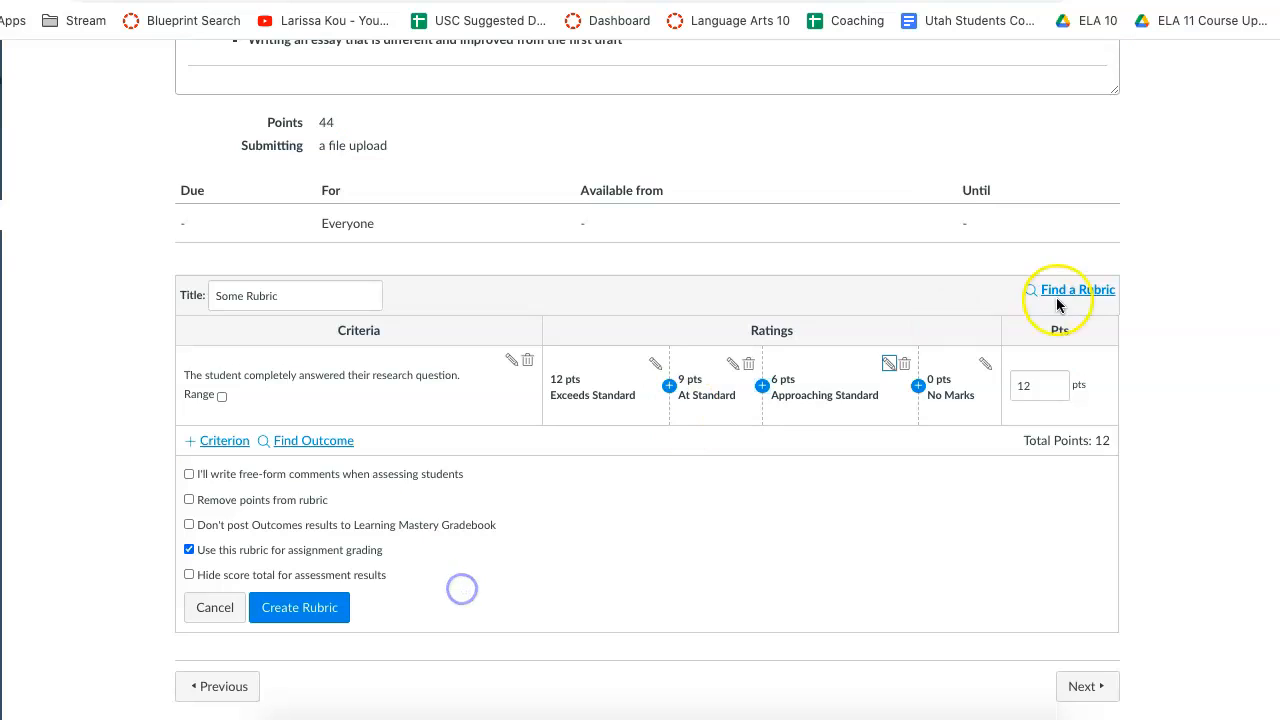
Step: Change the No Marks rating to 3 points and retitle it "Not at Standard"
click(986, 365)
click(988, 364)
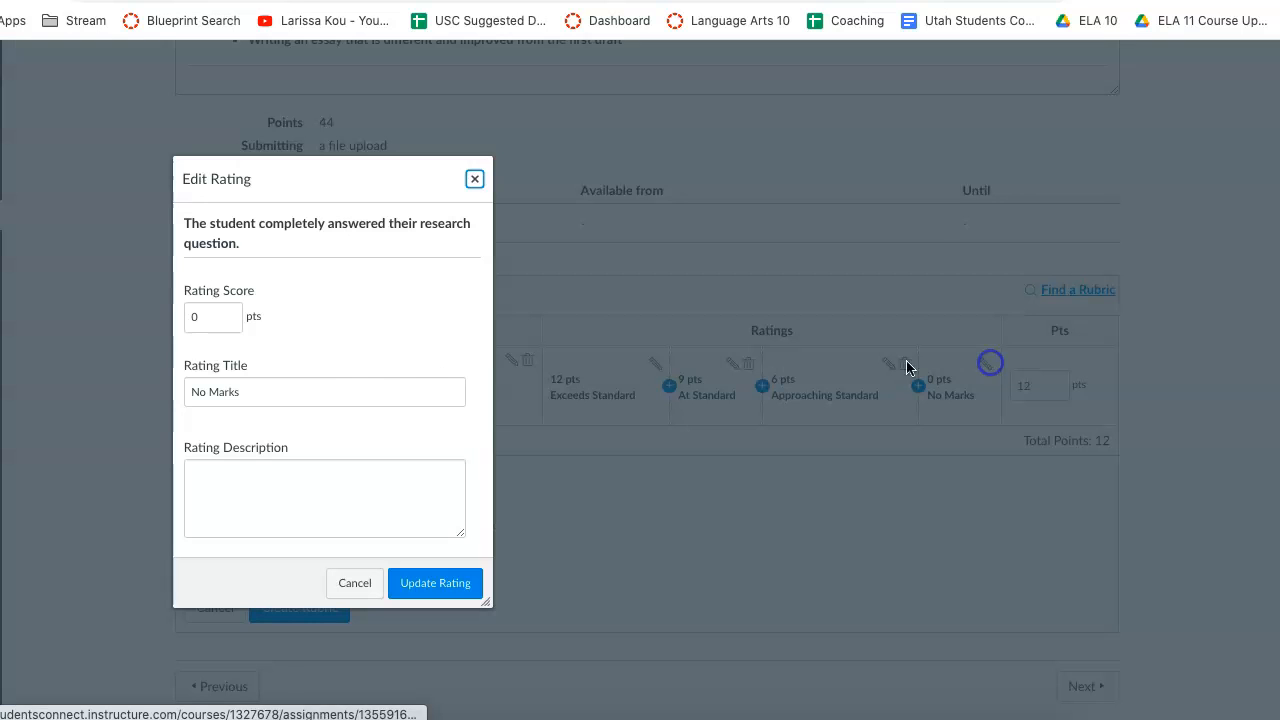
click(230, 317)
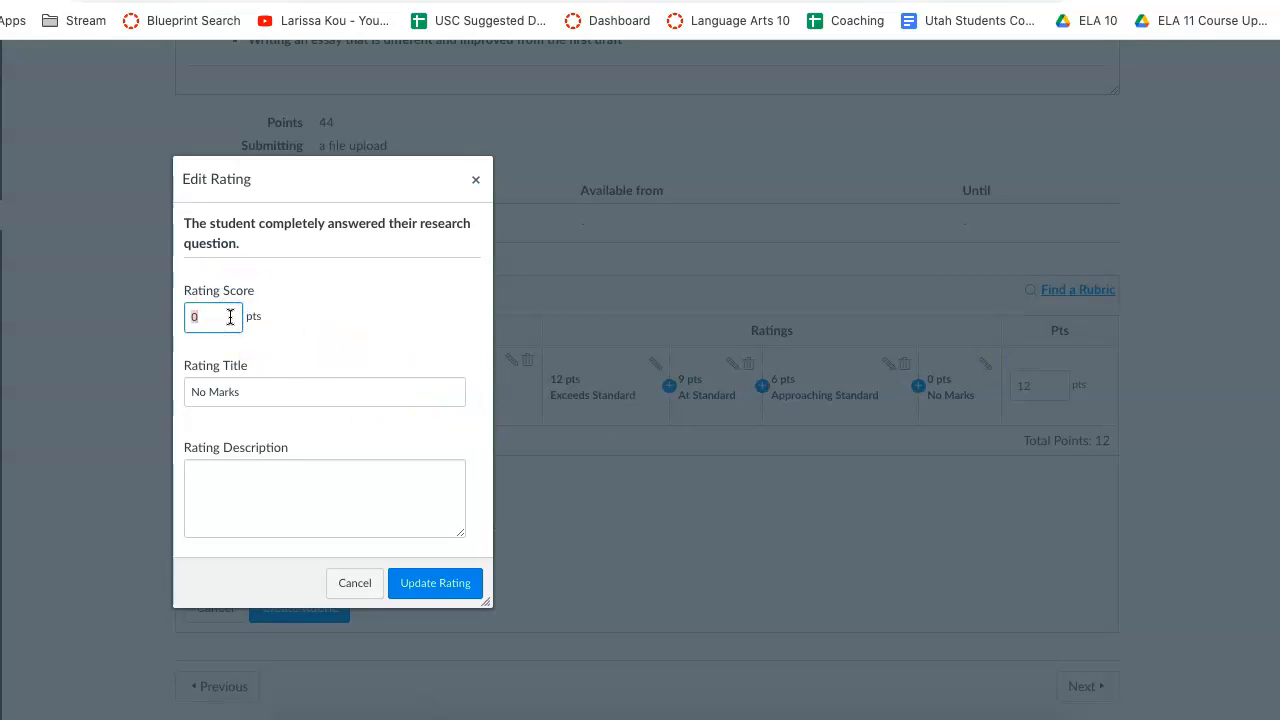
text(3)
click(407, 377)
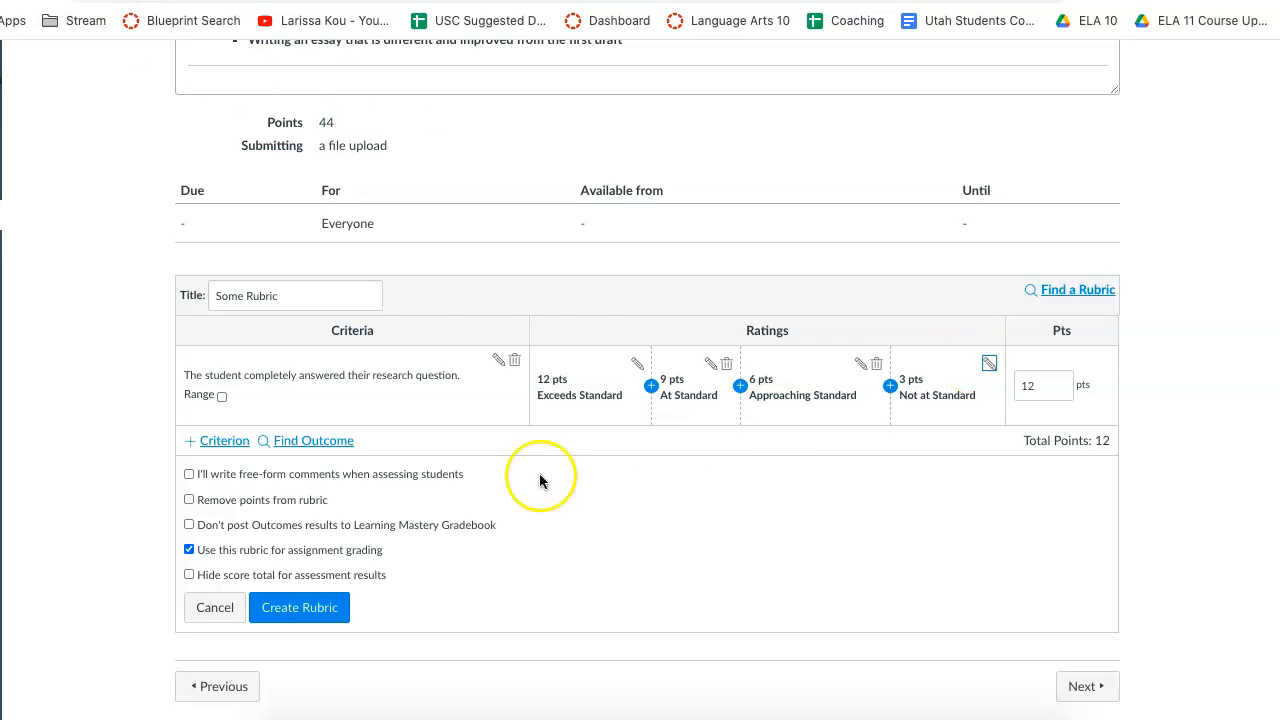
click(636, 363)
drag(346, 393, 185, 392)
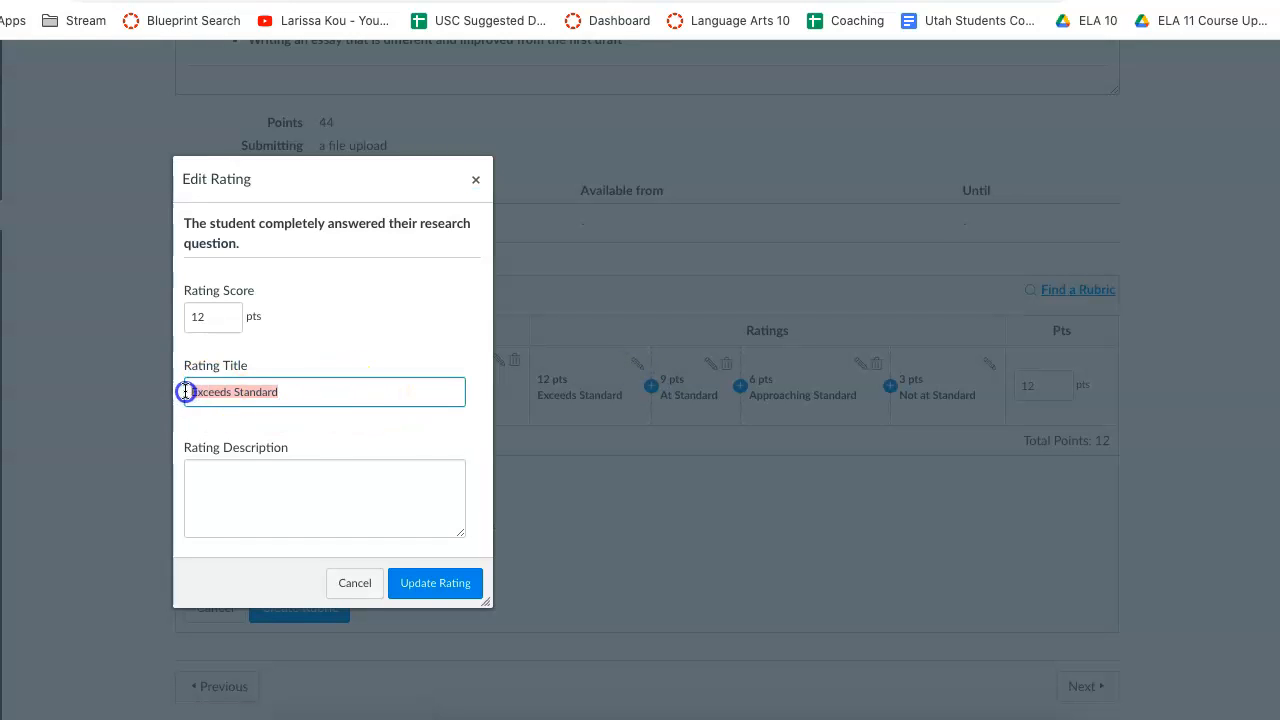
click(475, 181)
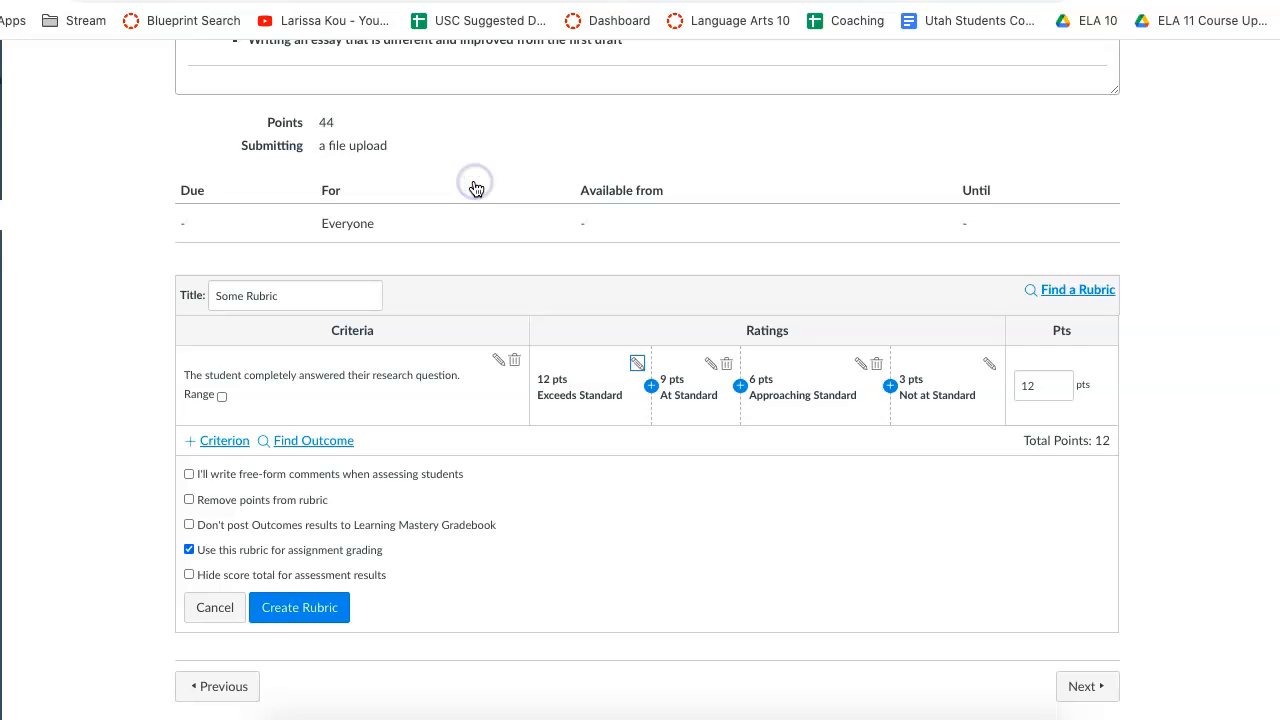
Step: Duplicate the research question criterion and describe the copy as "The student included an interesting hook that ties in to the essay and maintains a formal tone."
click(231, 444)
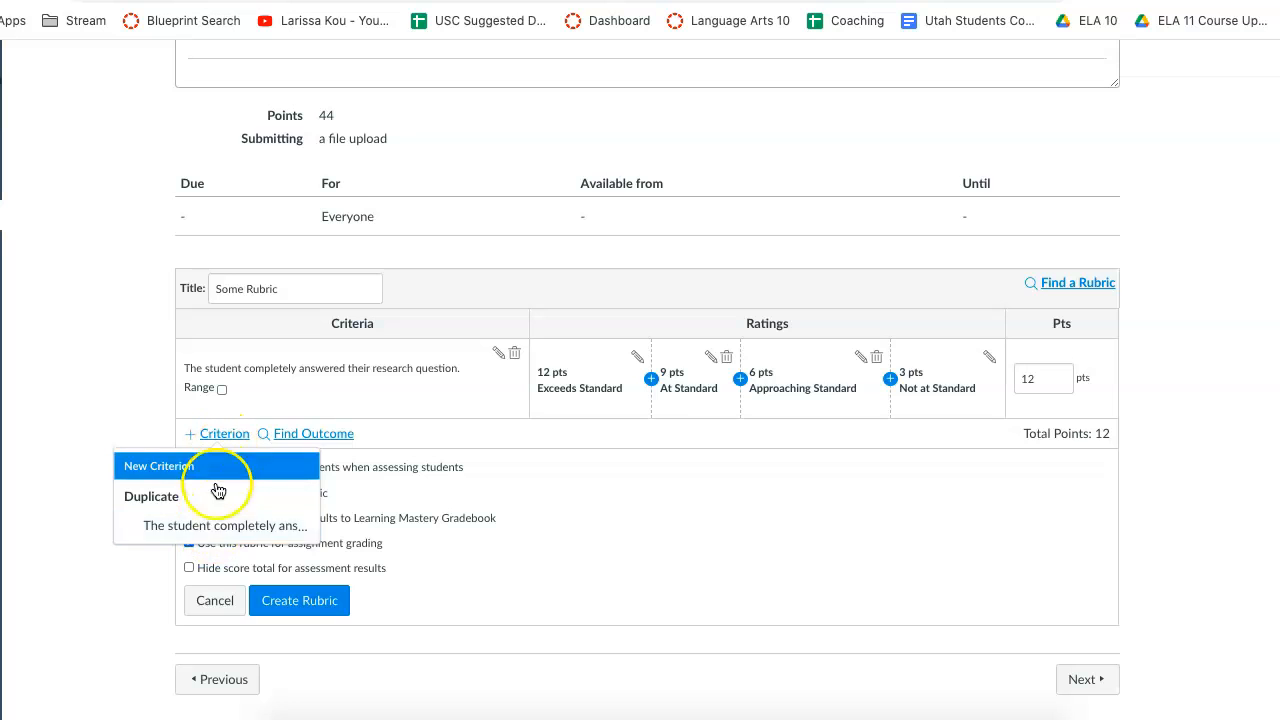
click(213, 531)
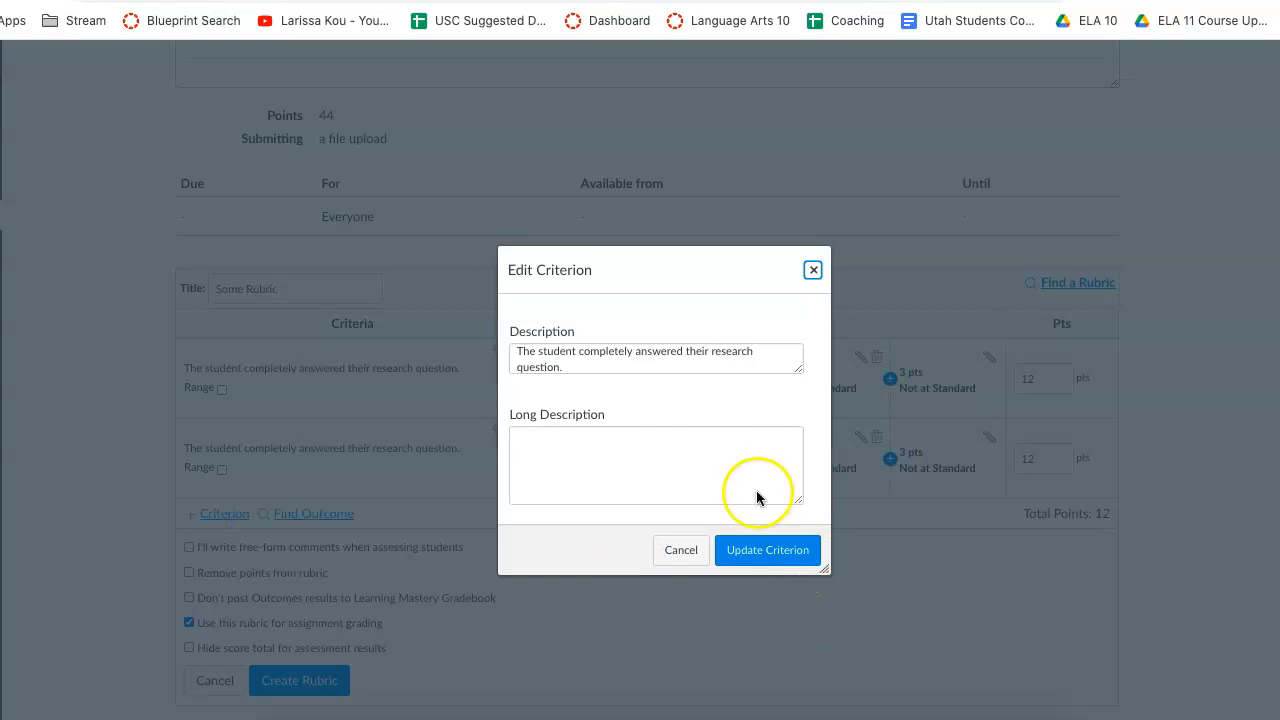
drag(637, 369, 453, 346)
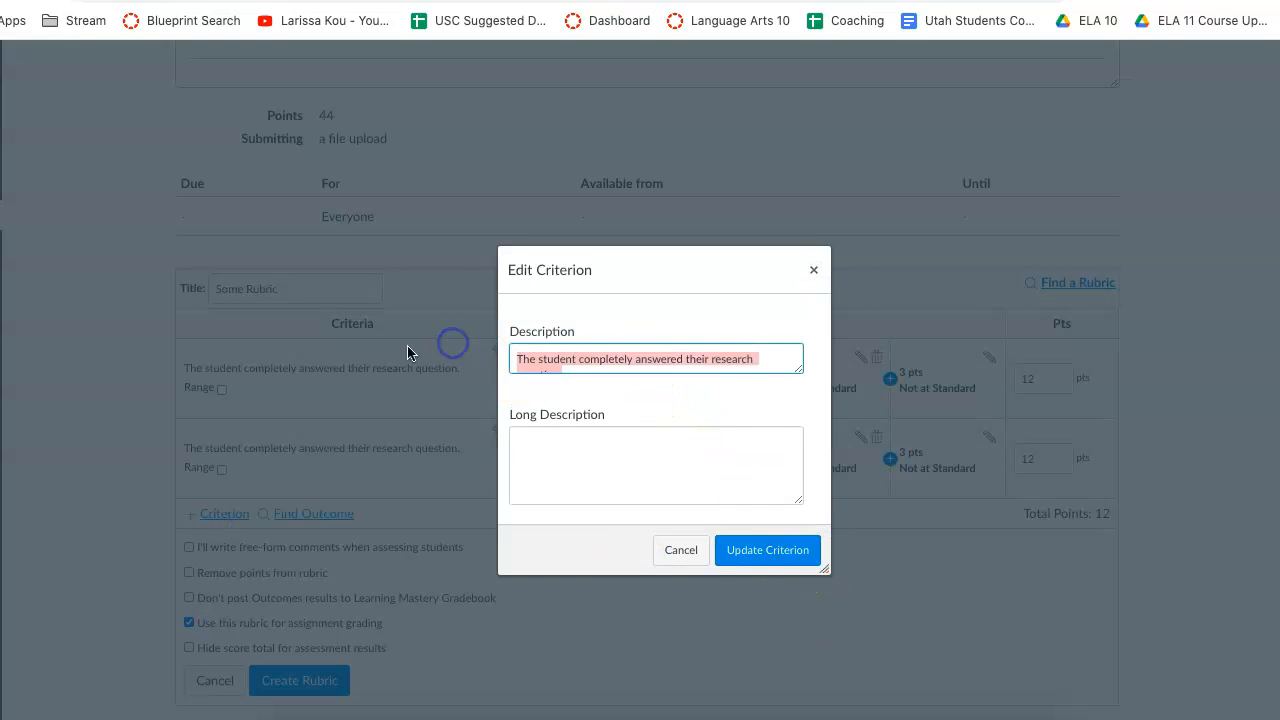
scroll(384, 350, up, 3)
text(The student included an interesting hook that ties in to the essay and maintains a formal tone.)
scroll(384, 350, down, 3)
click(768, 605)
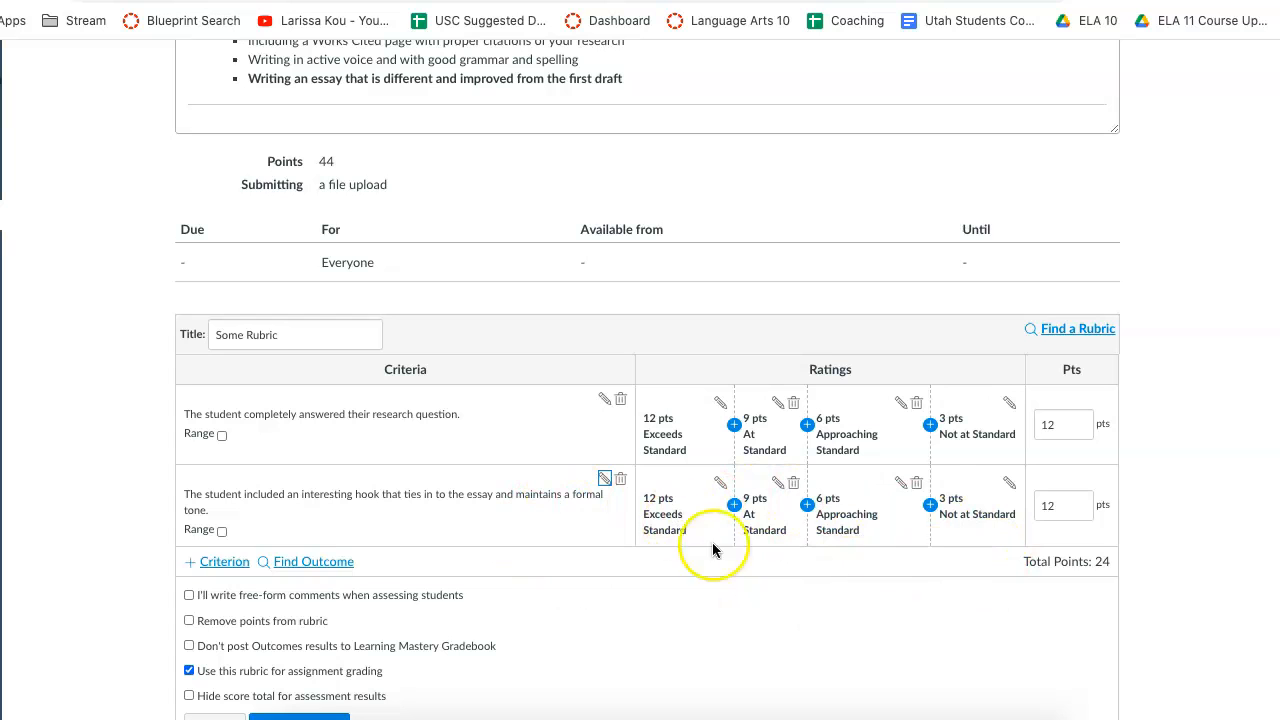
Step: Add a new blank criterion described as "Interesting hook", keeping its default ratings
scroll(760, 637, down, 1)
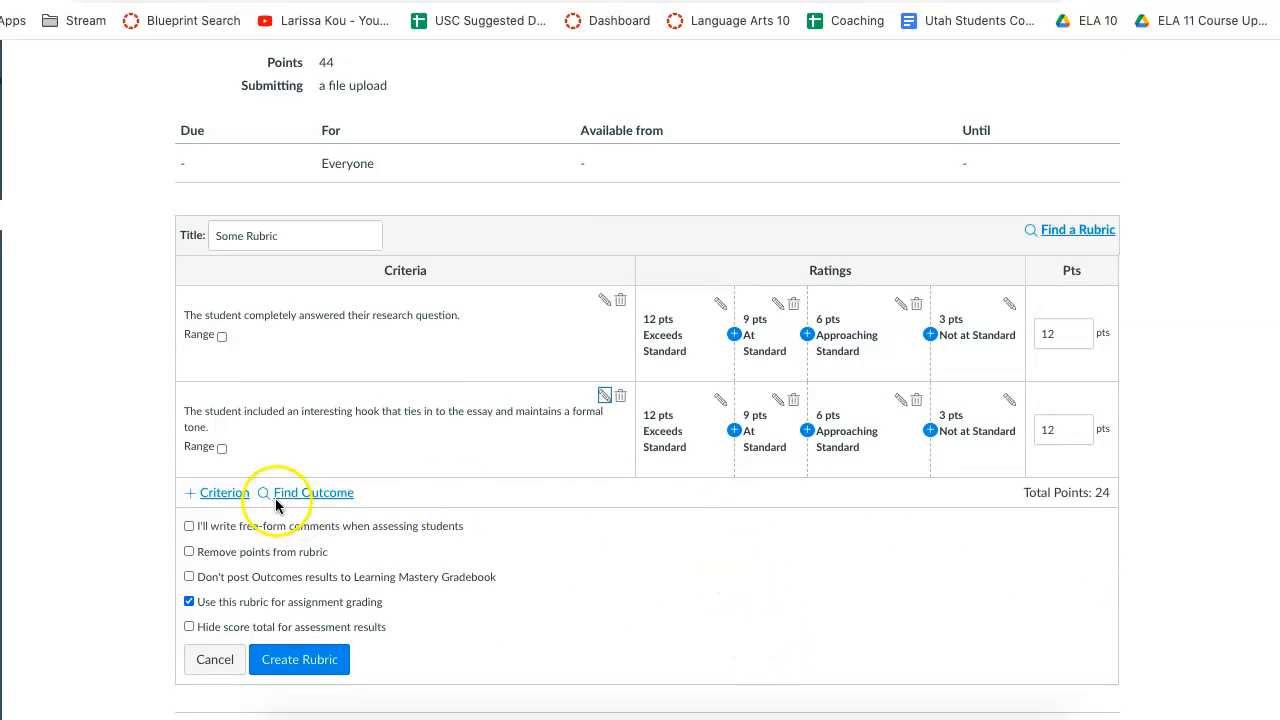
click(224, 492)
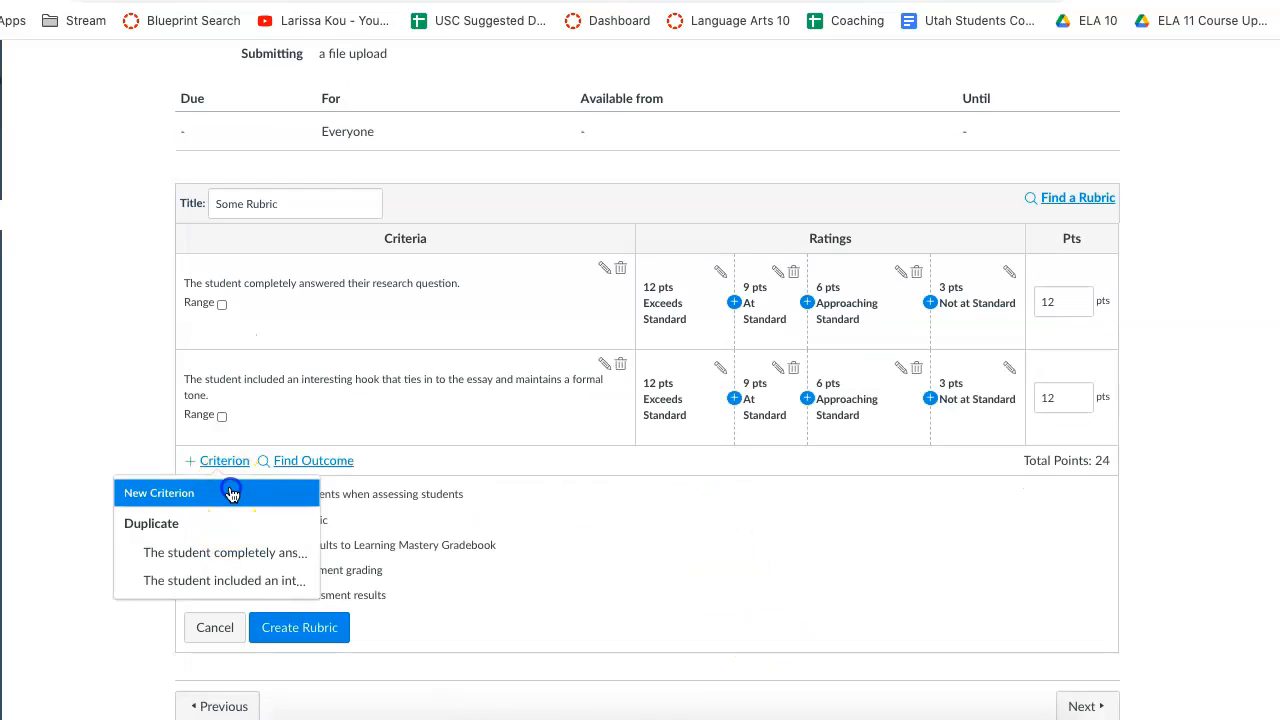
click(233, 492)
click(635, 360)
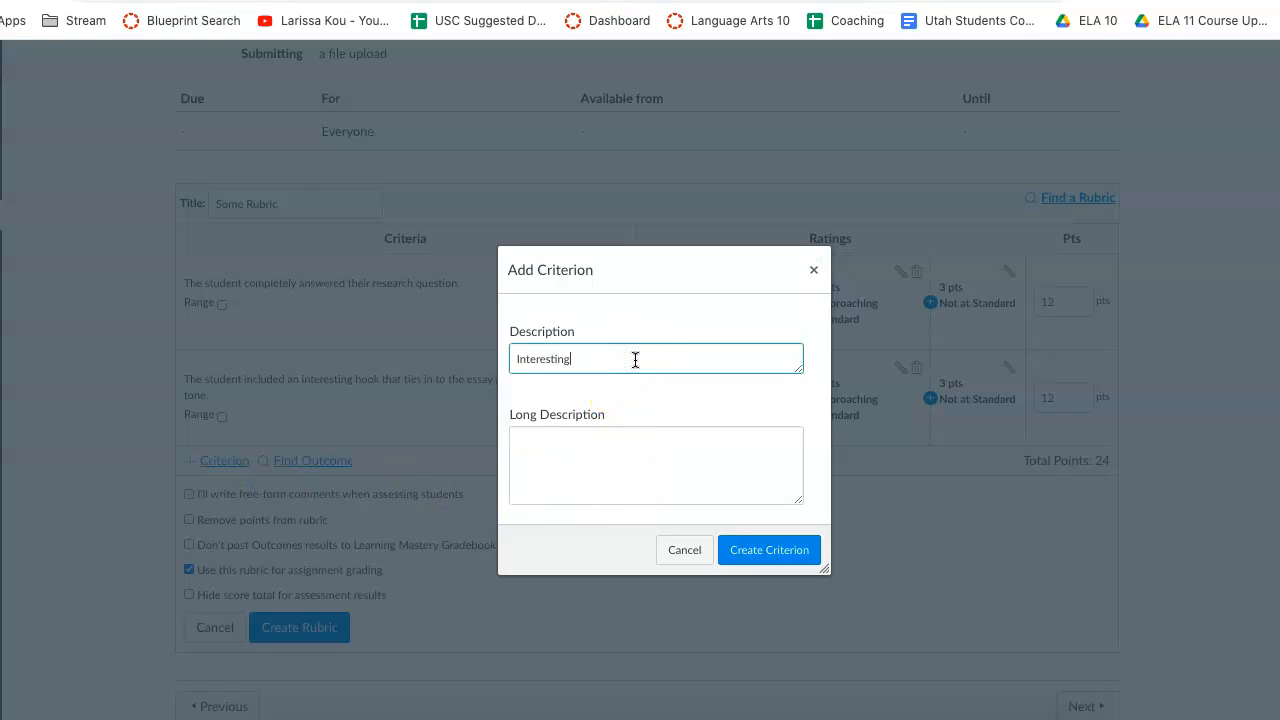
click(805, 550)
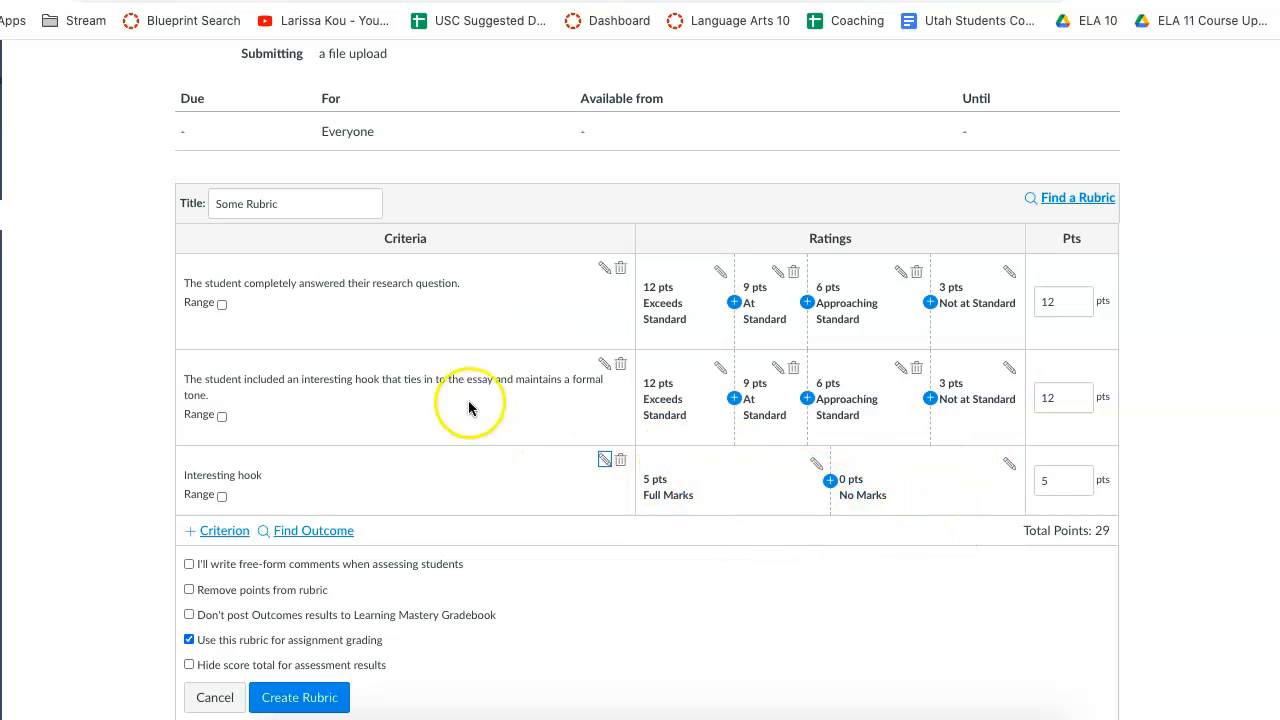
Step: Create the rubric for assignment grading and change the assignment's points to match the rubric
scroll(660, 673, down, 2)
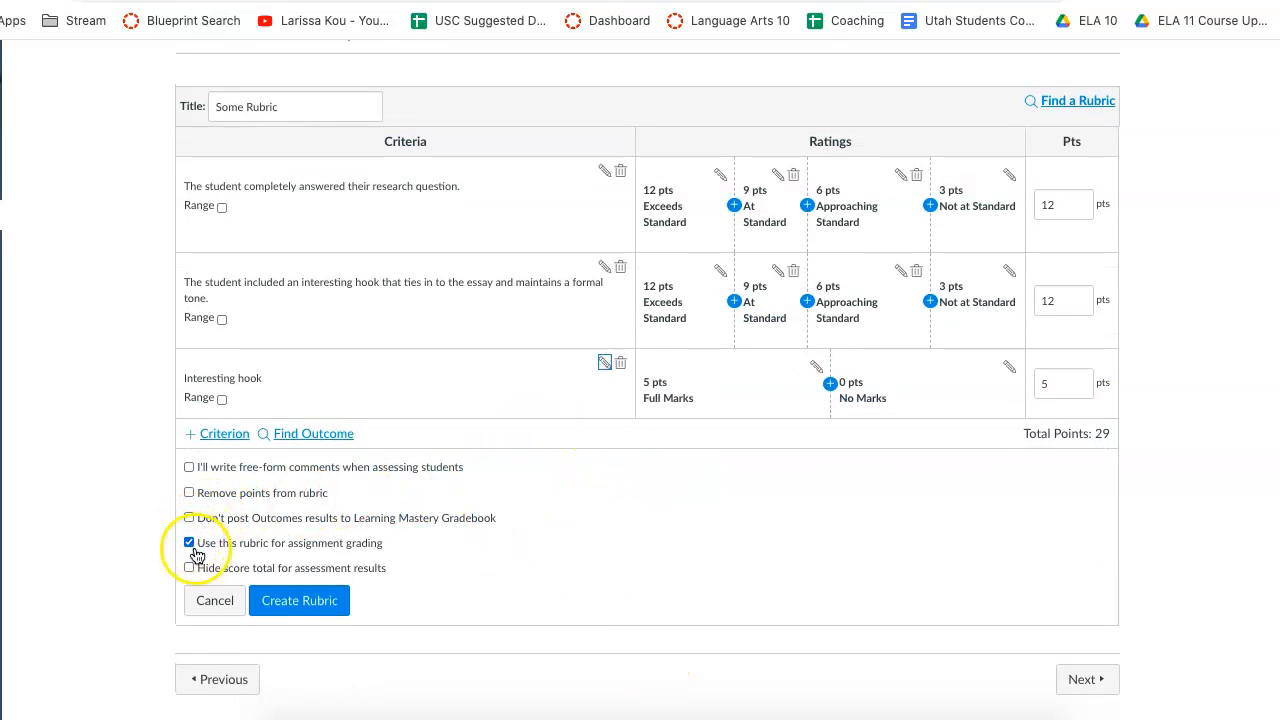
scroll(498, 563, down, 1)
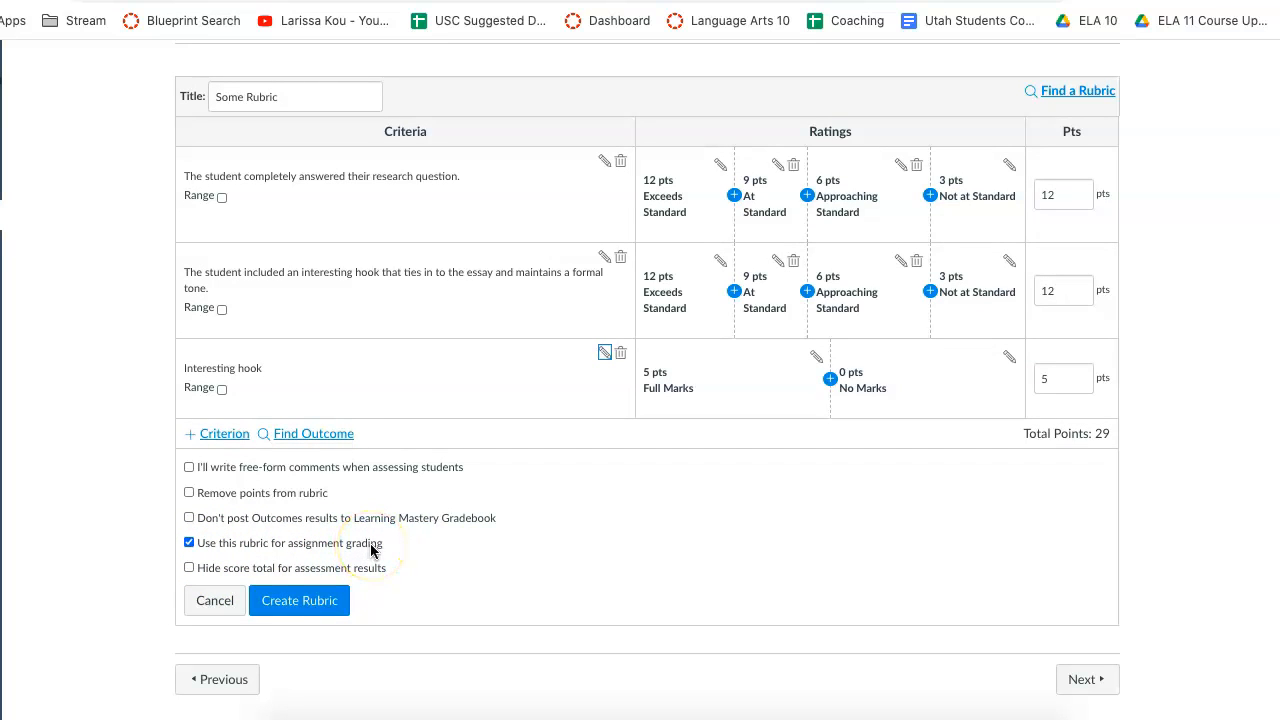
click(302, 606)
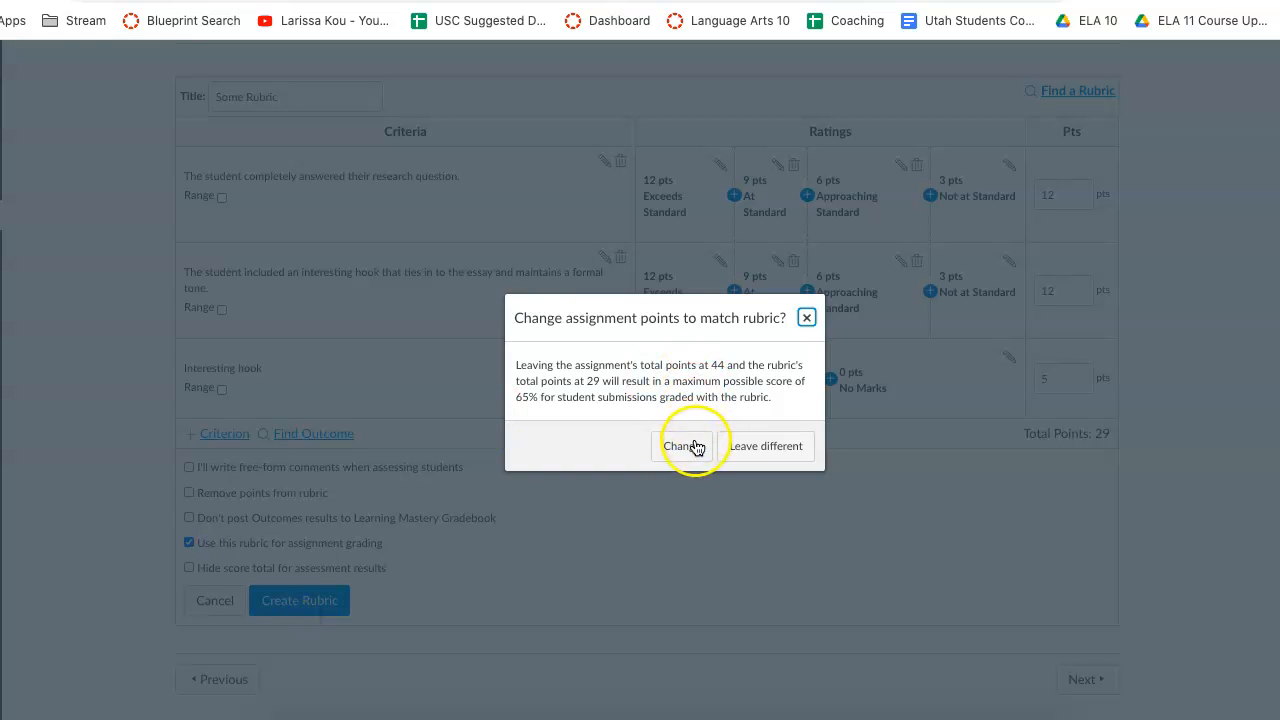
click(695, 447)
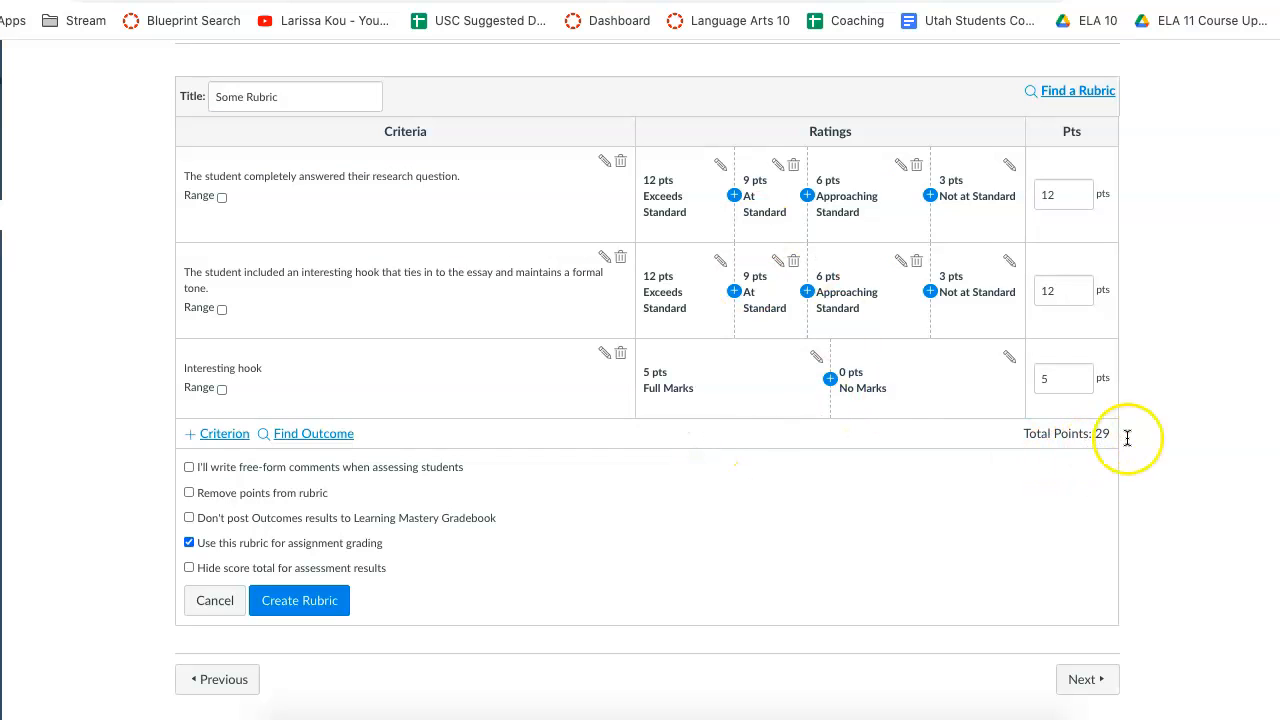
click(312, 602)
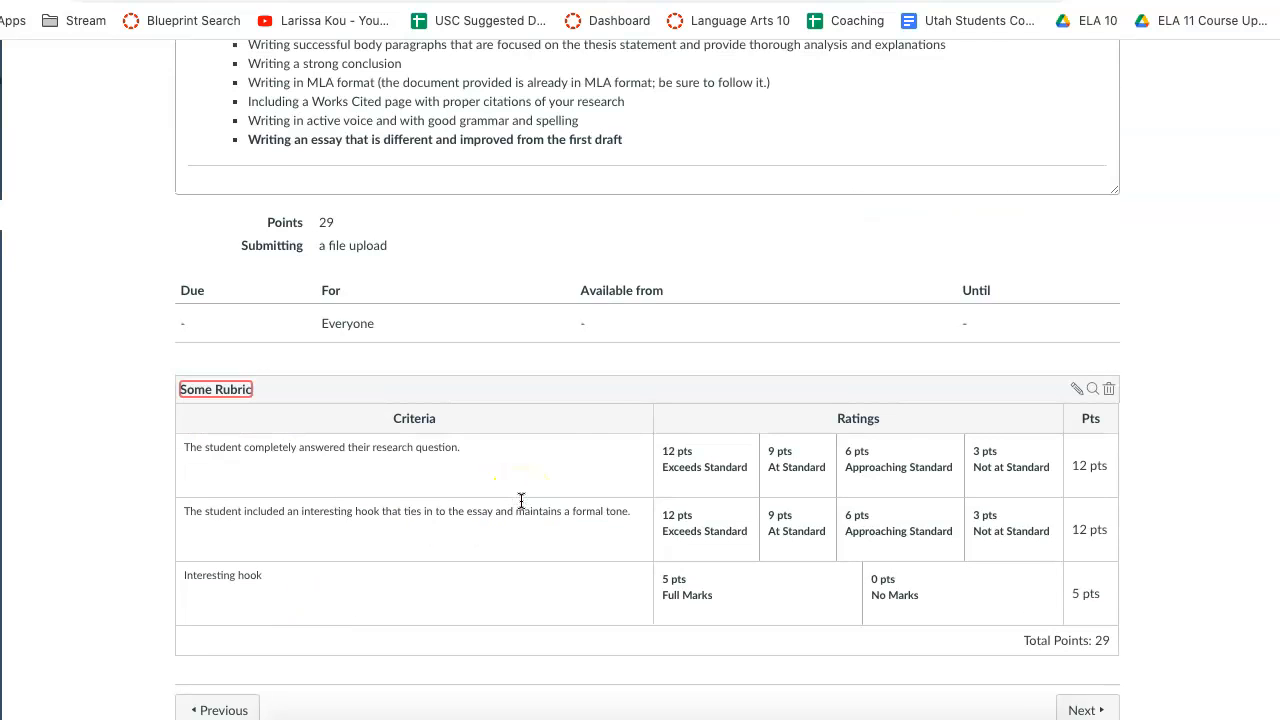
Step: Open the grading rubric for the Topics Brainstorm submission and widen the grading area
scroll(709, 417, down, 1)
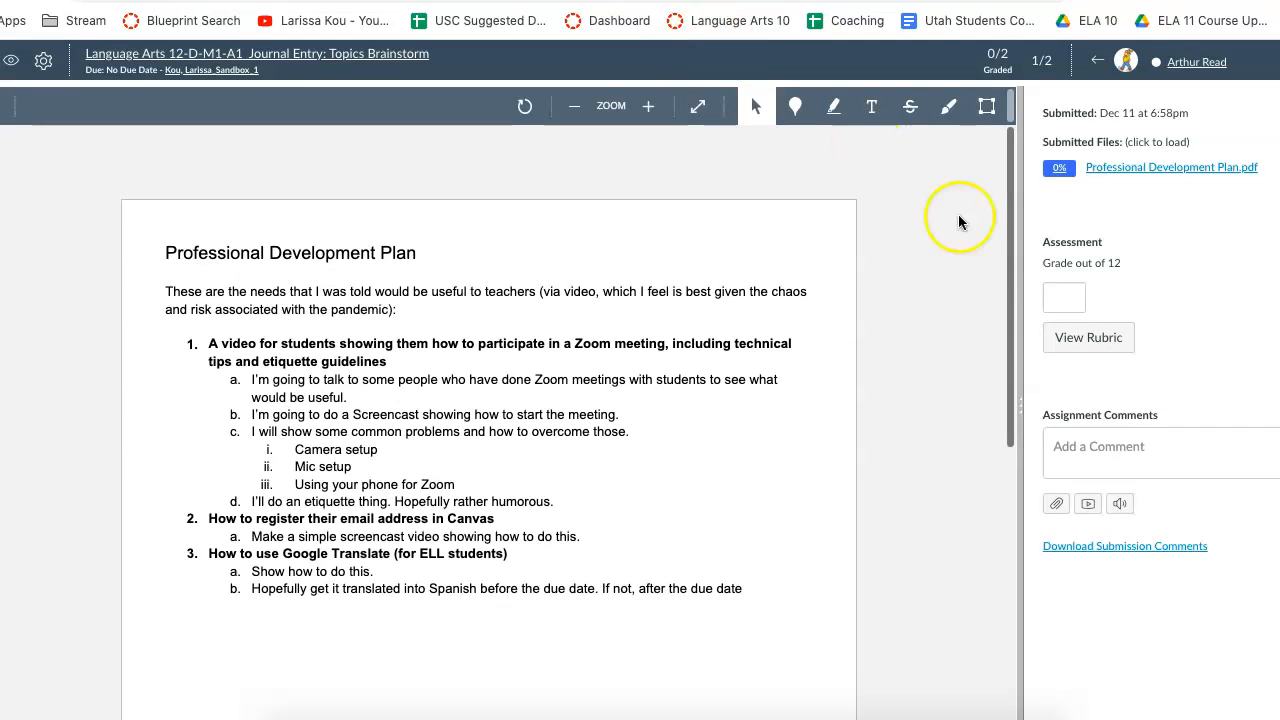
click(1099, 340)
drag(1021, 356, 894, 360)
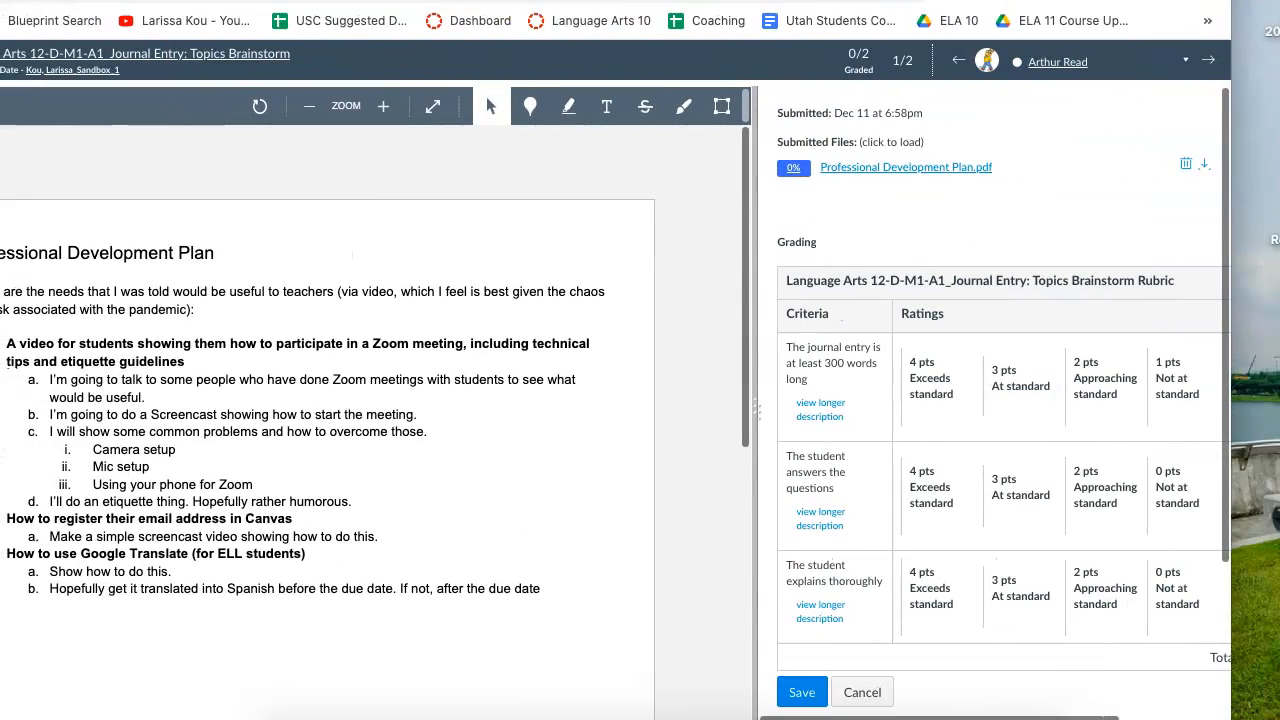
Step: Rate journal length "Not at standard", answering the questions "Approaching standard" and thorough explanation "Exceeds standard", and save the rubric assessment
click(1042, 407)
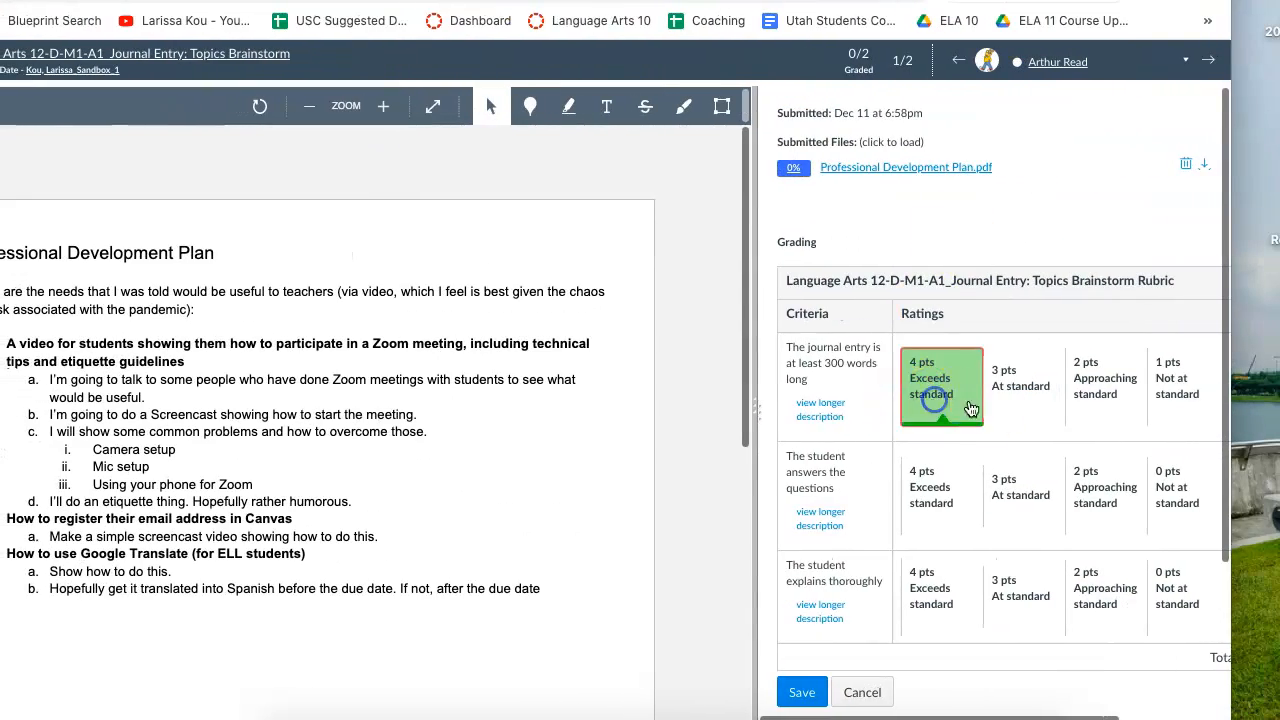
click(1175, 395)
click(1095, 498)
click(968, 604)
scroll(940, 540, down, 2)
click(807, 500)
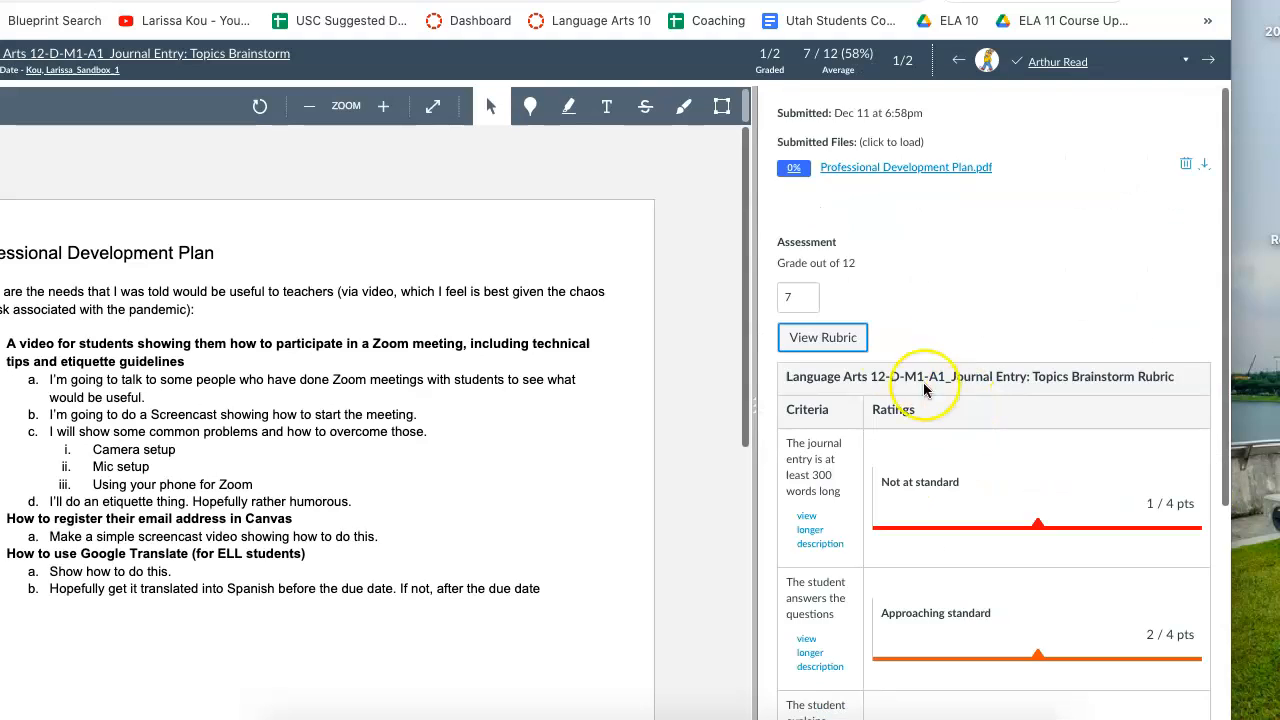
scroll(877, 425, down, 3)
click(853, 600)
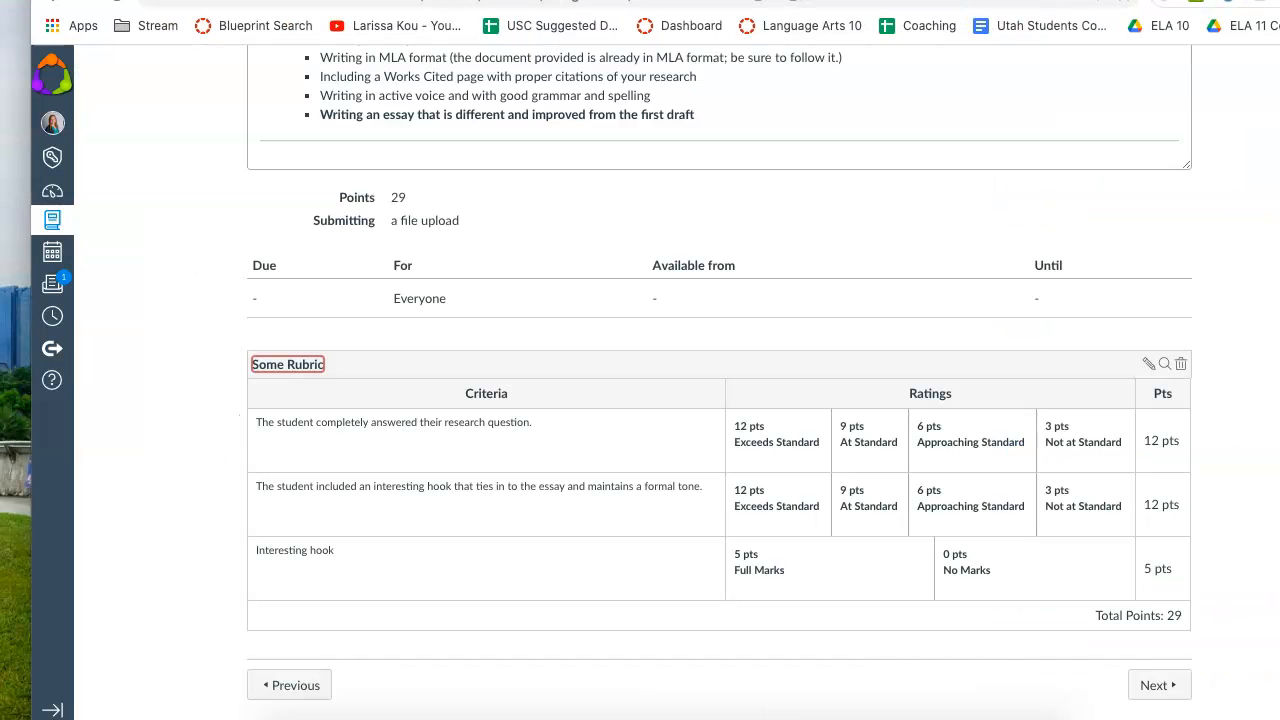
Step: Edit the Research Essay Final Draft's rubric to use free-form comments when assessing students, and update it
scroll(434, 275, up, 1)
scroll(434, 276, down, 1)
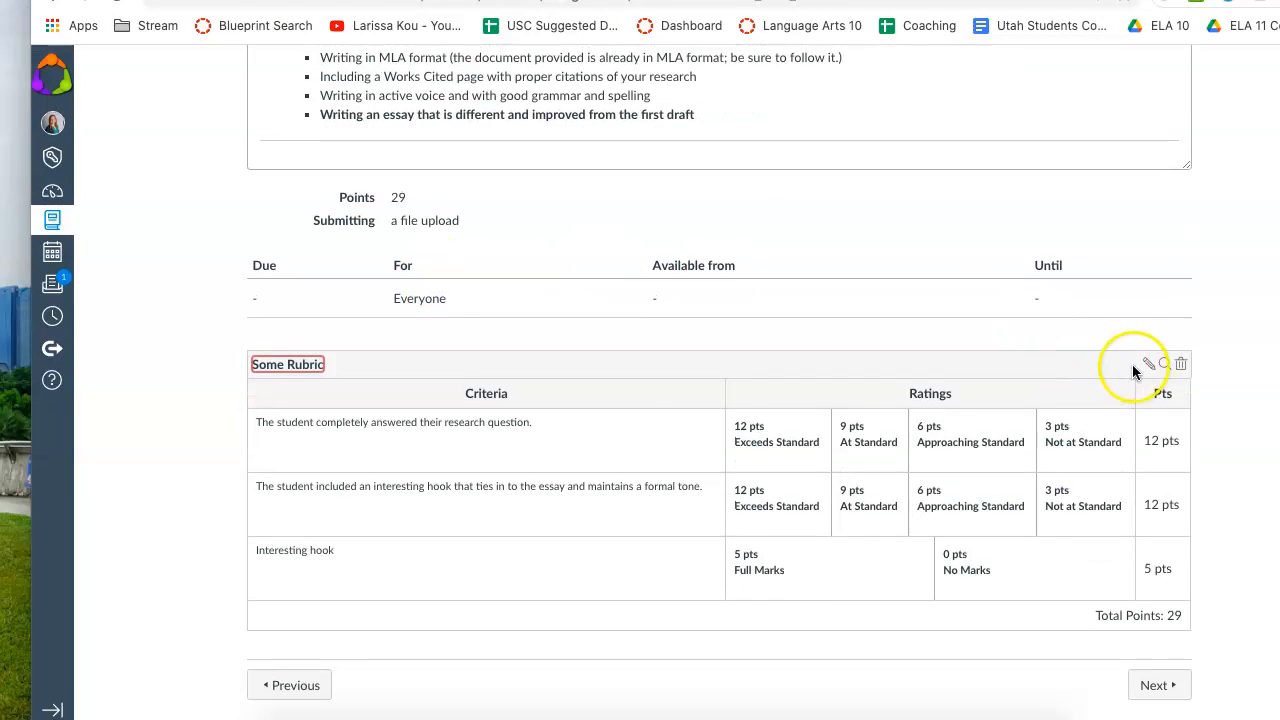
click(1148, 366)
scroll(765, 251, down, 5)
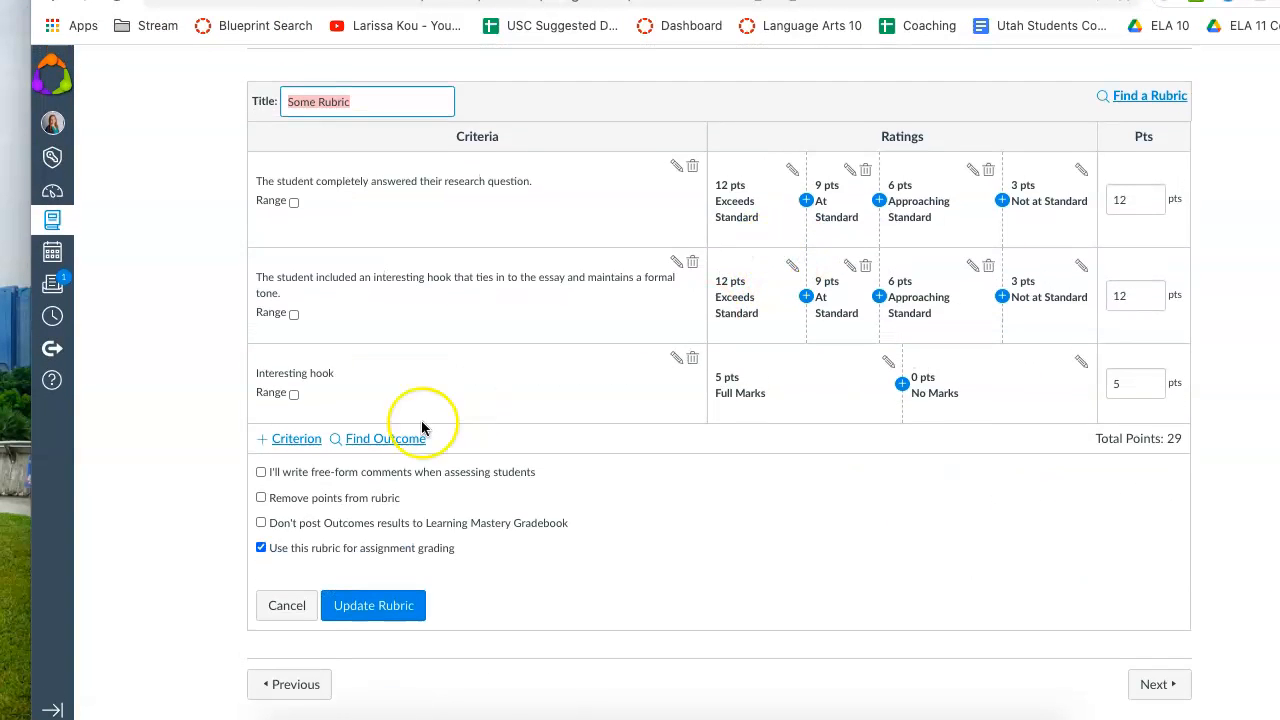
click(261, 473)
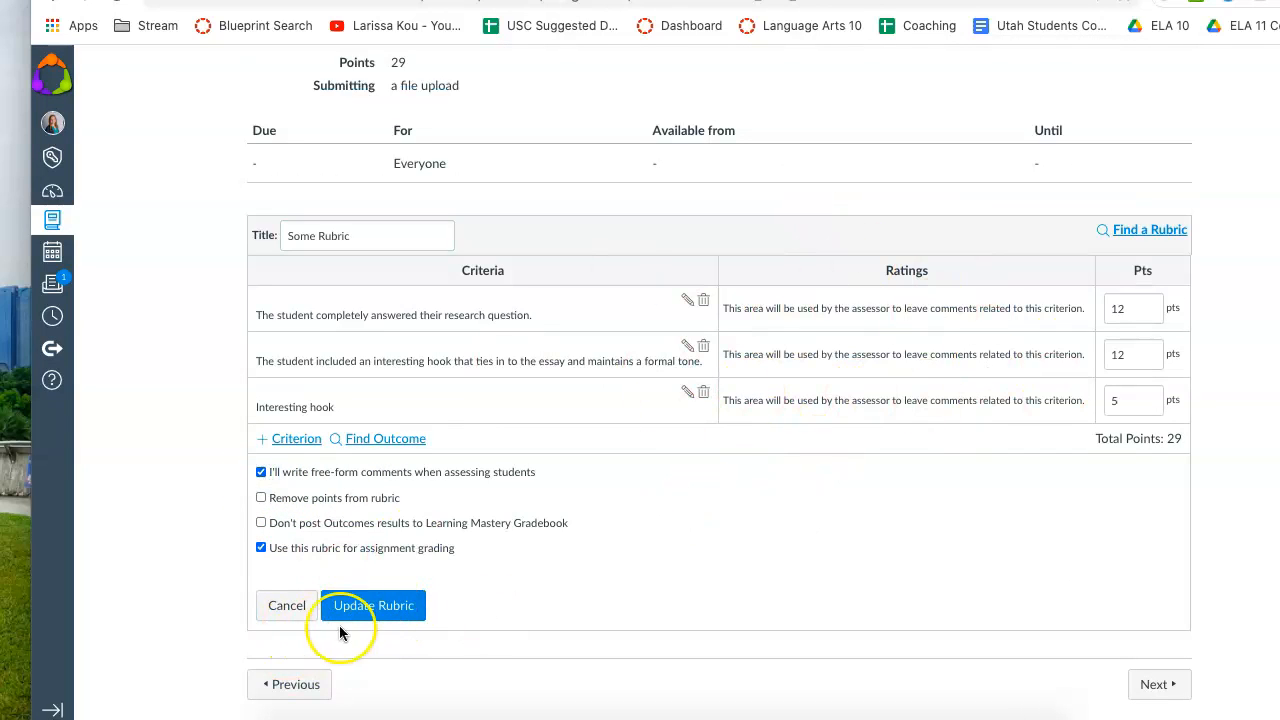
click(371, 606)
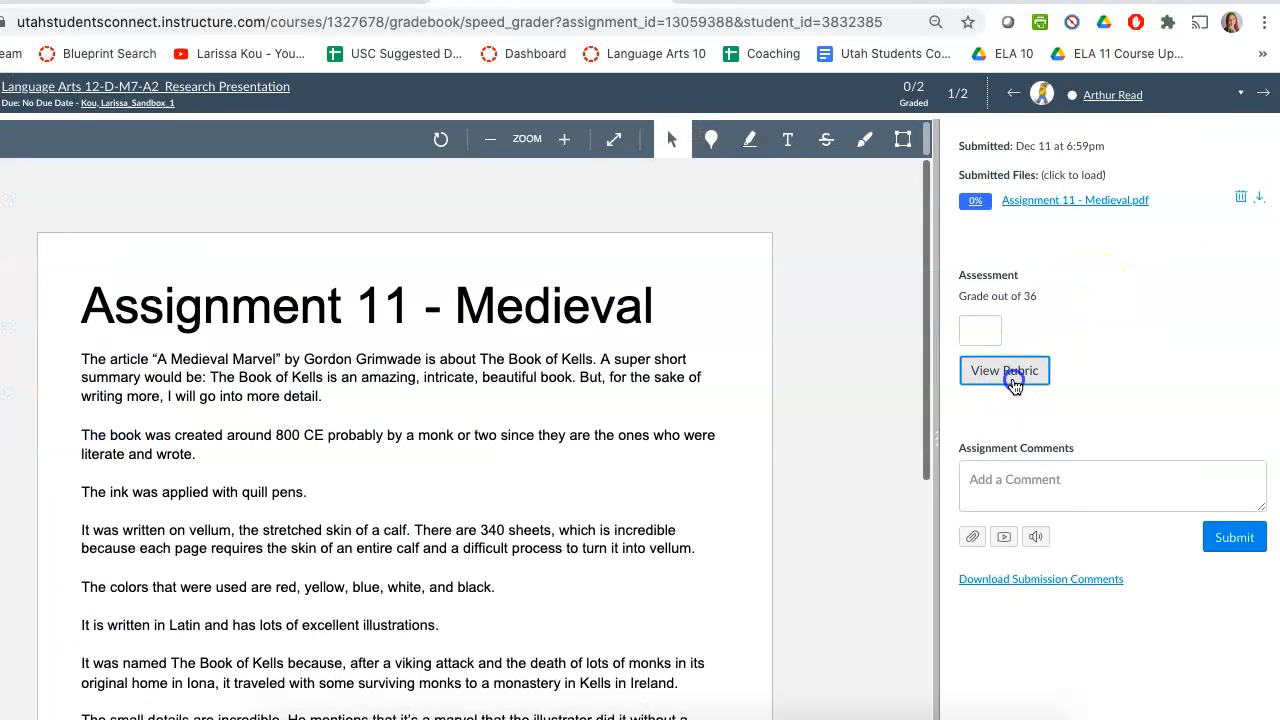
Step: Open the Research Presentation submission's rubric, widen the grading area, and score the first three criteria 3, 4 and 1 points
click(1011, 381)
drag(934, 266, 632, 307)
scroll(935, 257, down, 2)
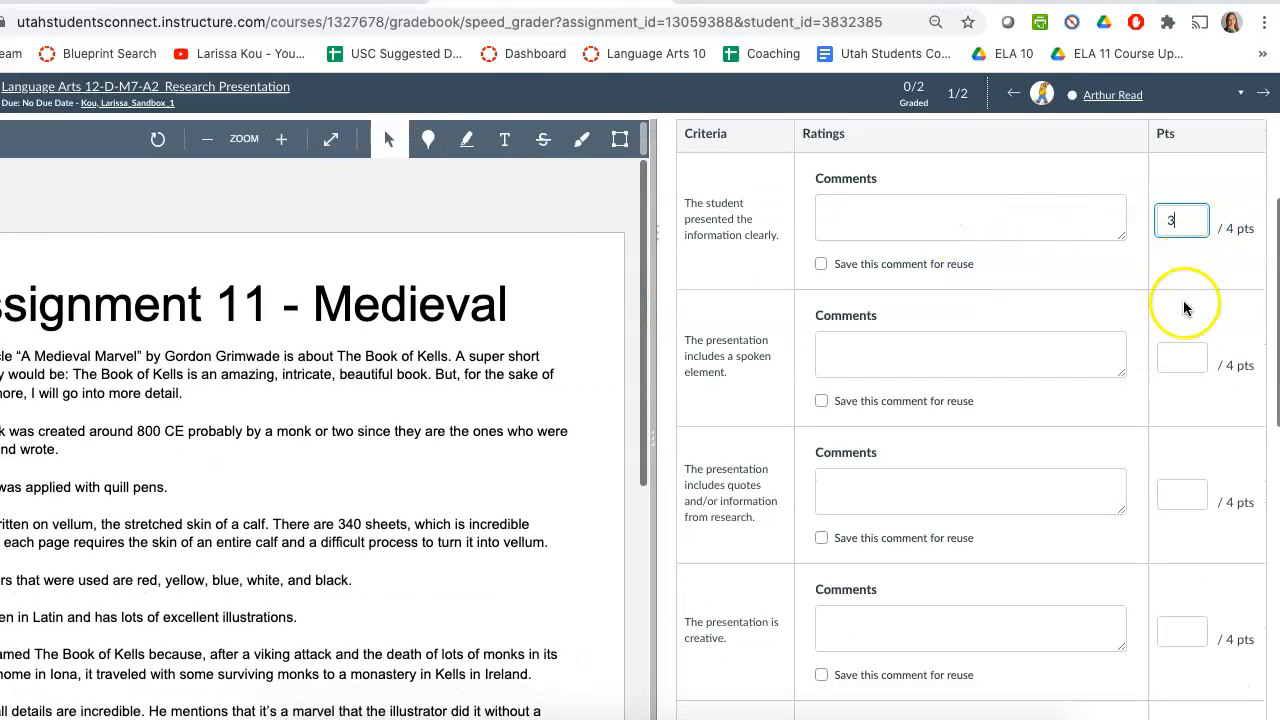
text(4)
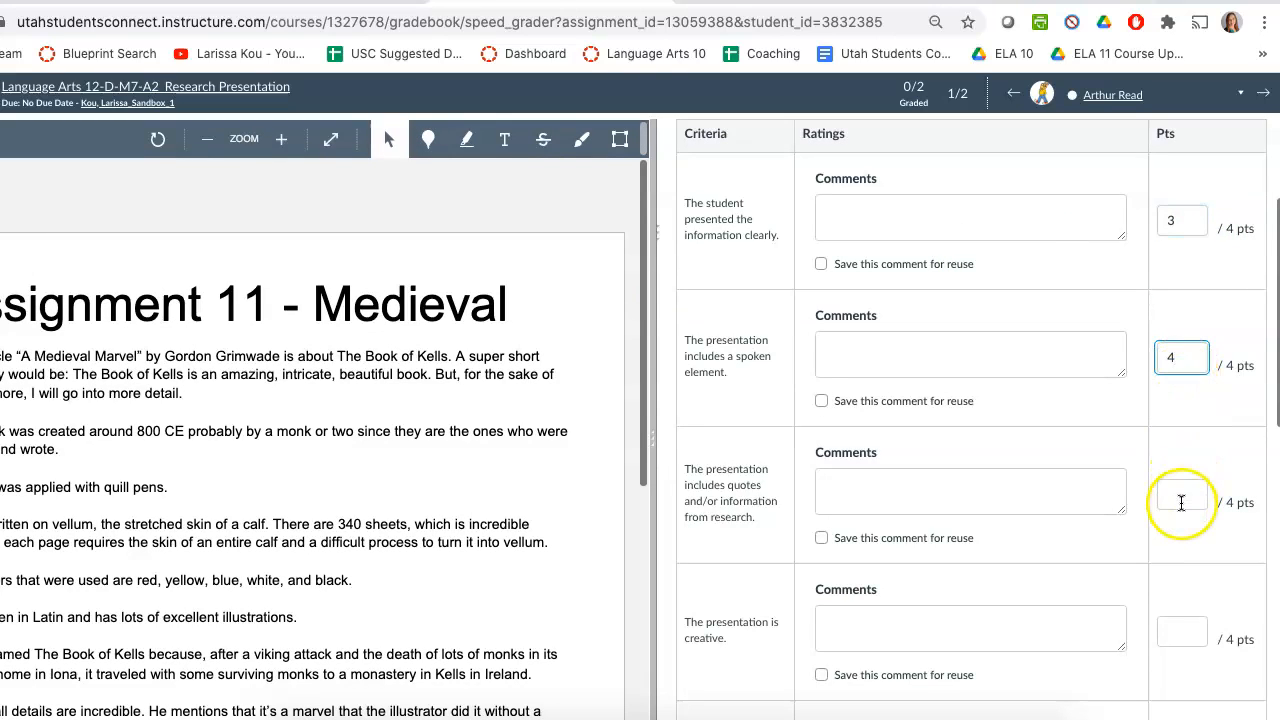
Step: Comment "Nice organization." on the criterion about presenting information clearly and save the comment for reuse
click(993, 218)
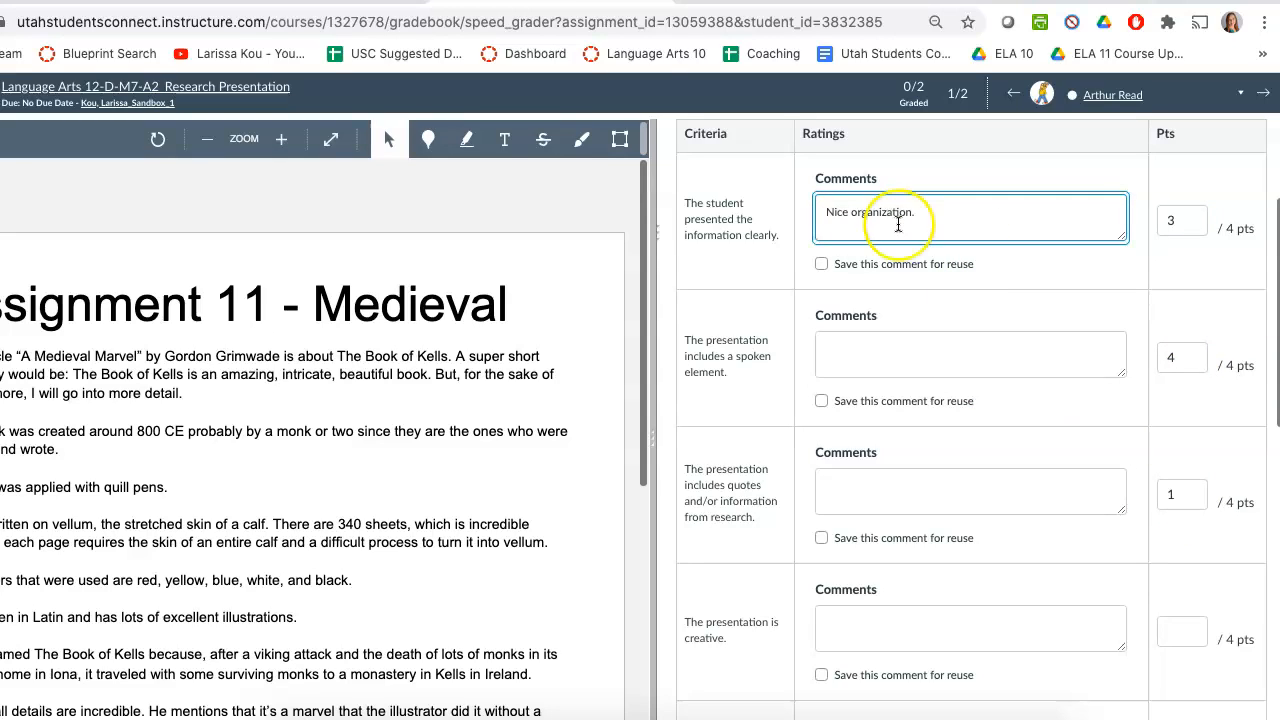
click(821, 263)
click(870, 357)
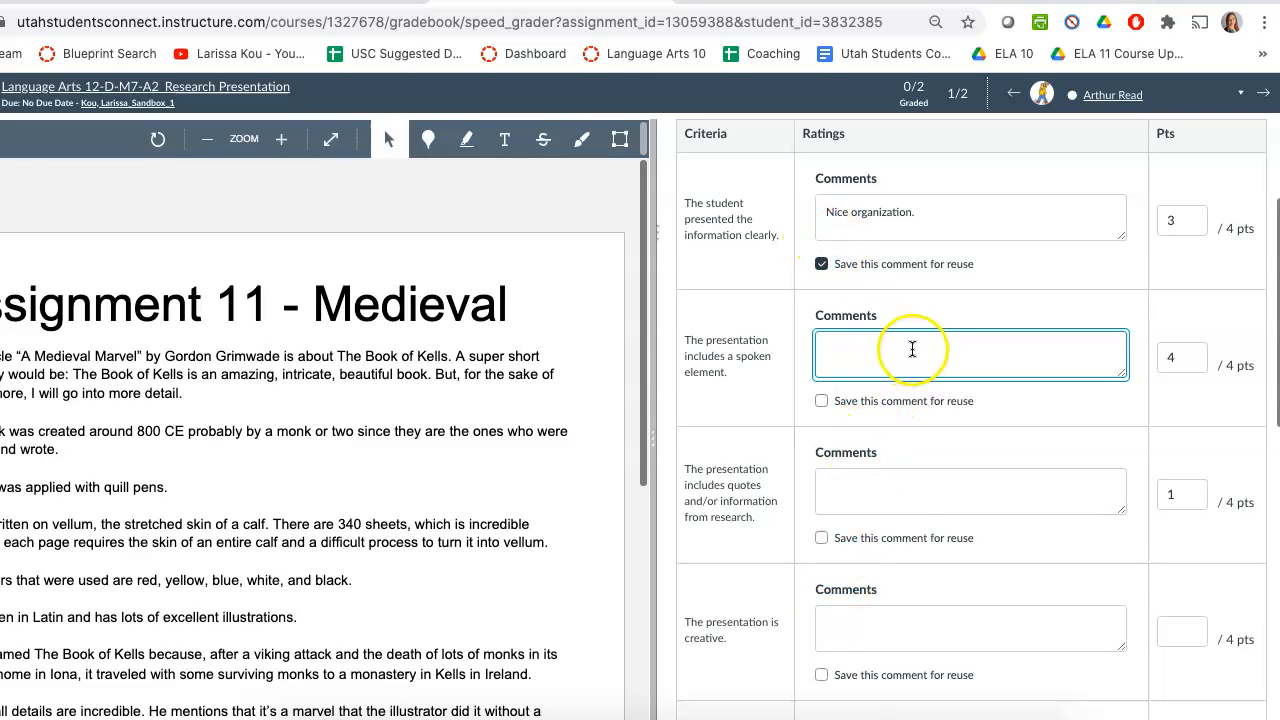
Step: Examine the Research Presentation rubric's criteria, comment areas and point fields through to the total
scroll(889, 334, down, 5)
scroll(888, 335, up, 5)
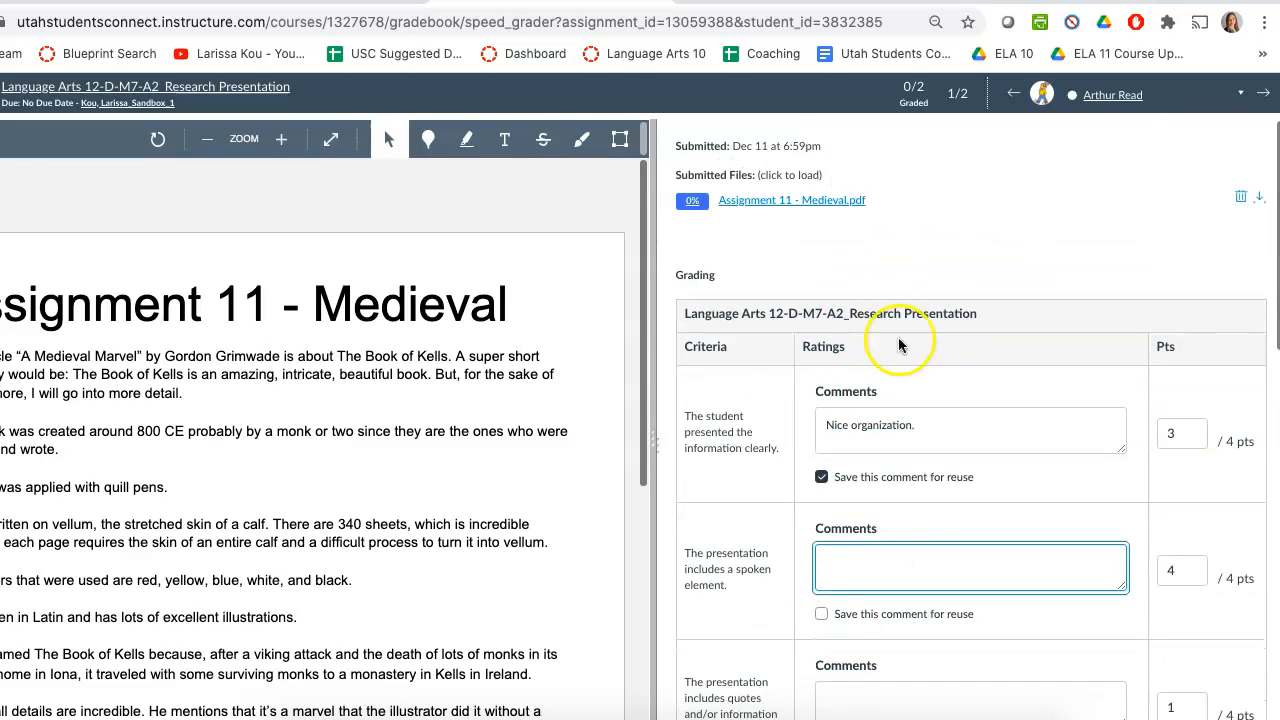
scroll(894, 343, down, 5)
scroll(865, 376, down, 5)
scroll(865, 376, up, 10)
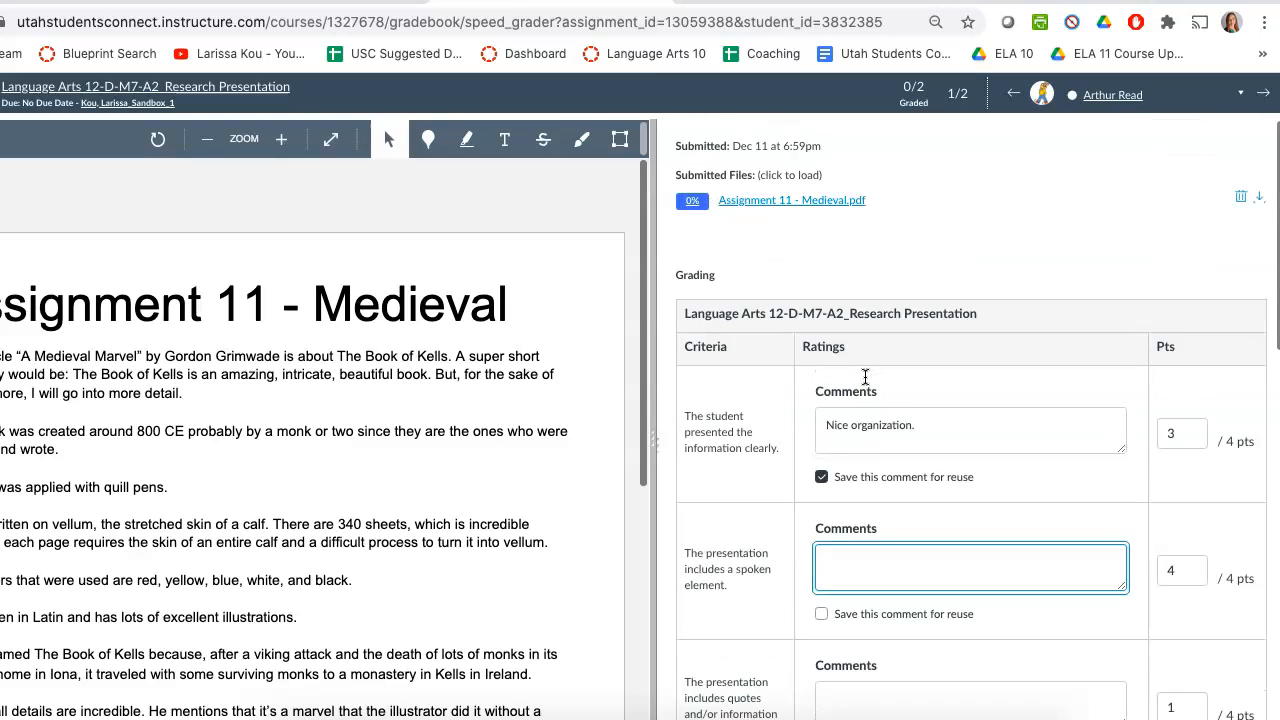
scroll(865, 376, down, 12)
scroll(865, 376, up, 12)
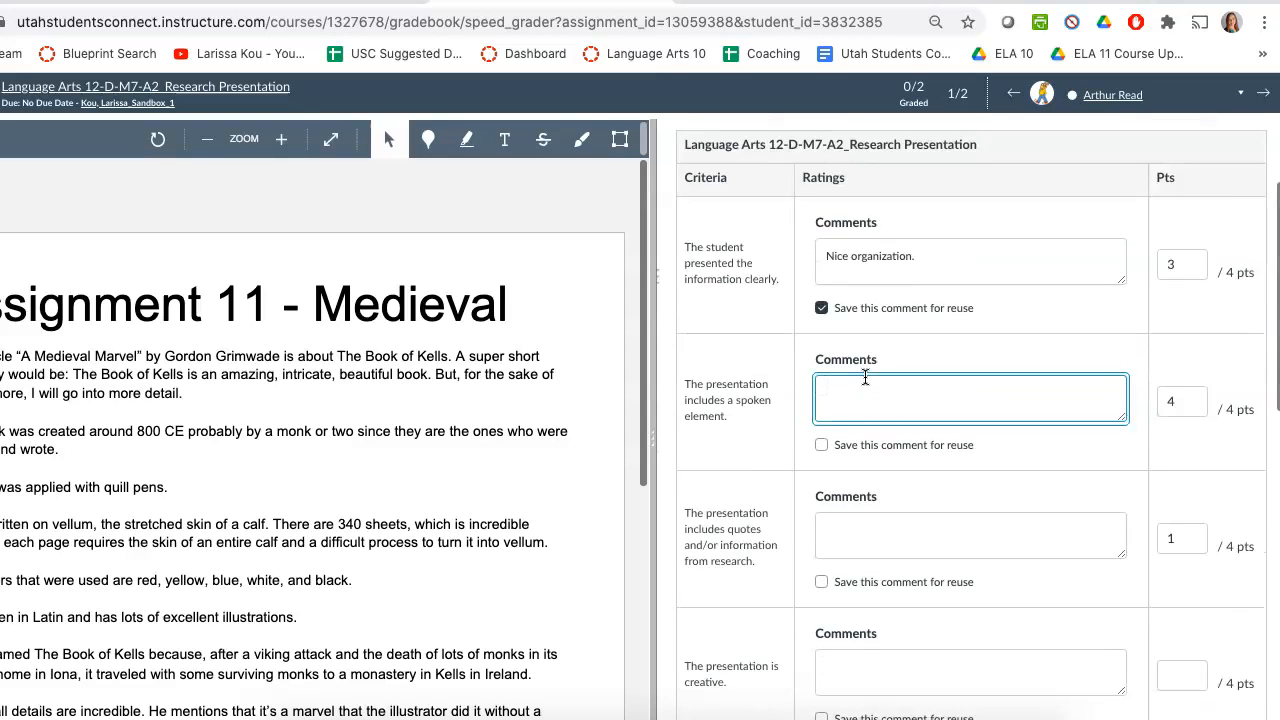
scroll(865, 376, down, 12)
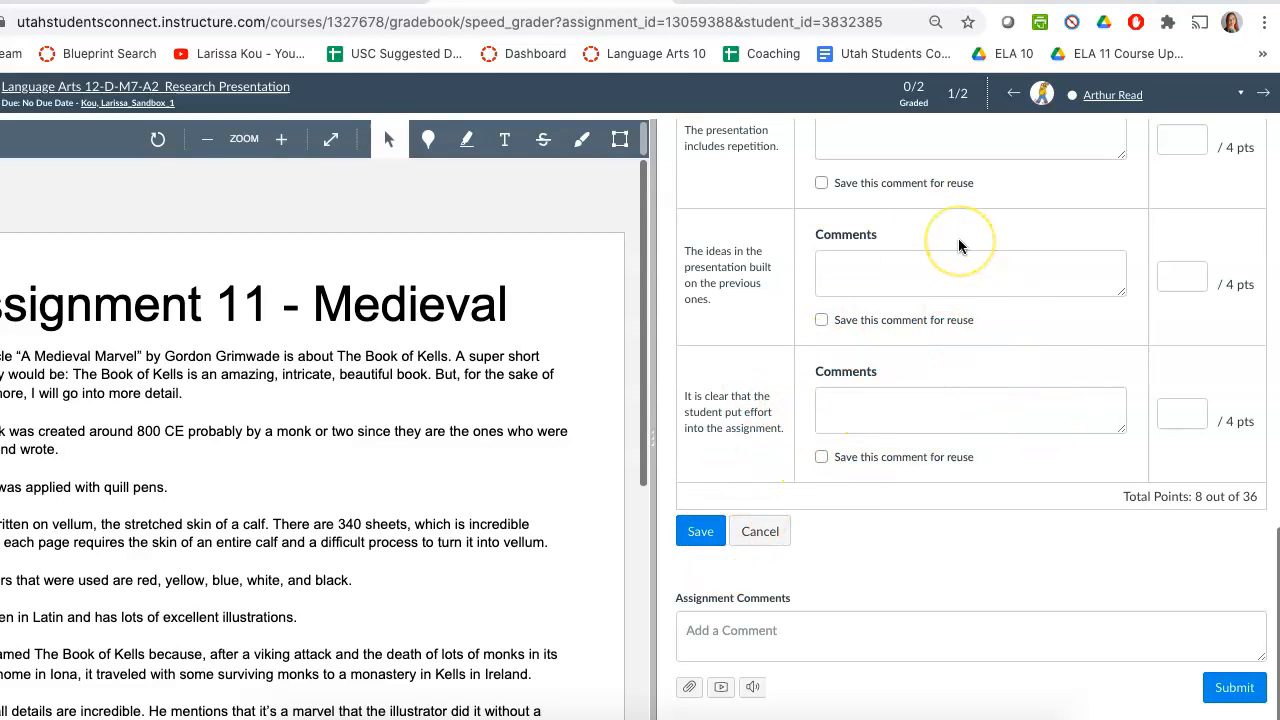
scroll(958, 240, up, 11)
scroll(958, 240, down, 3)
scroll(958, 240, up, 3)
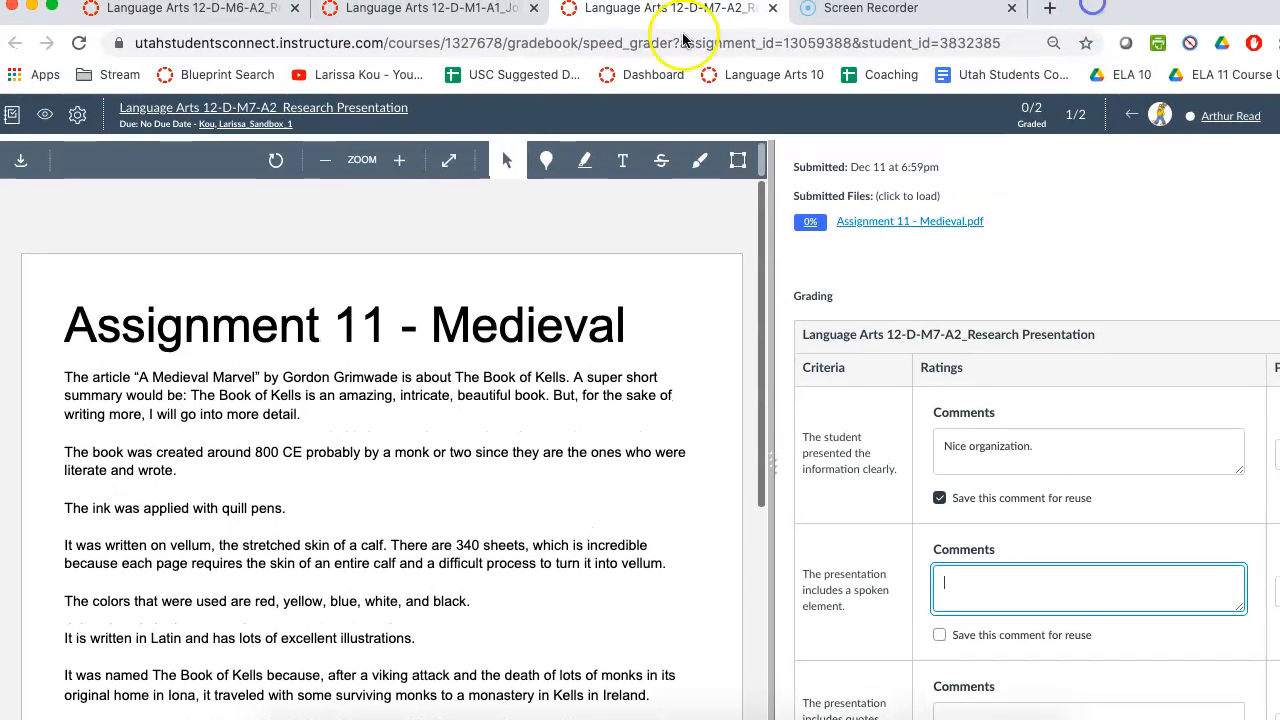
Step: Return to the Research Essay Final Draft assignment and open the course's discussions
click(134, 9)
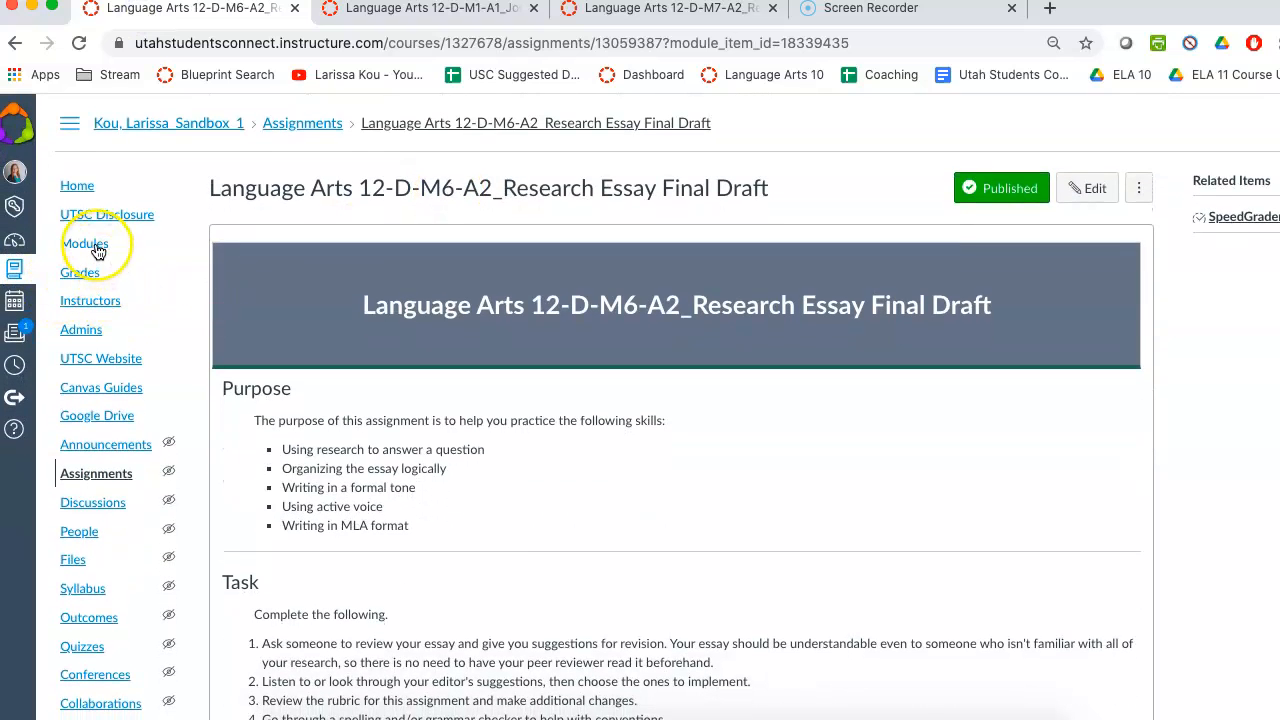
click(106, 504)
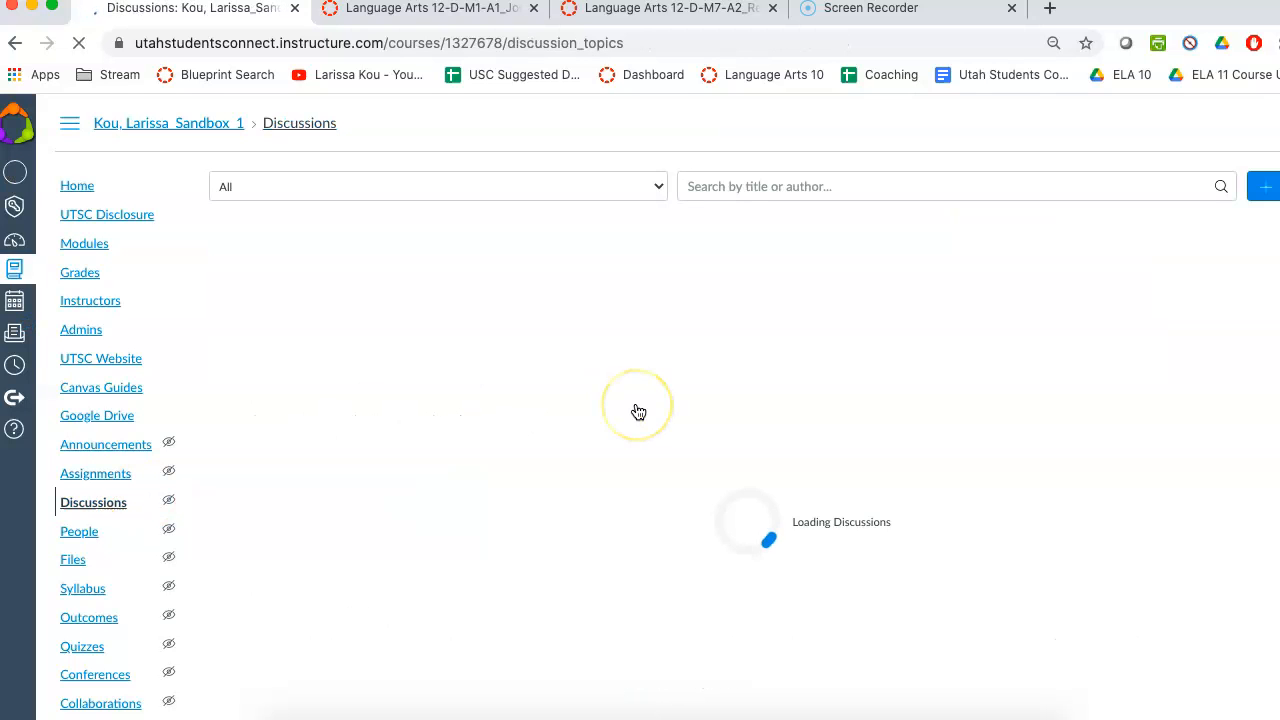
Step: Open the Grief discussion and start adding a rubric to it
scroll(636, 345, down, 5)
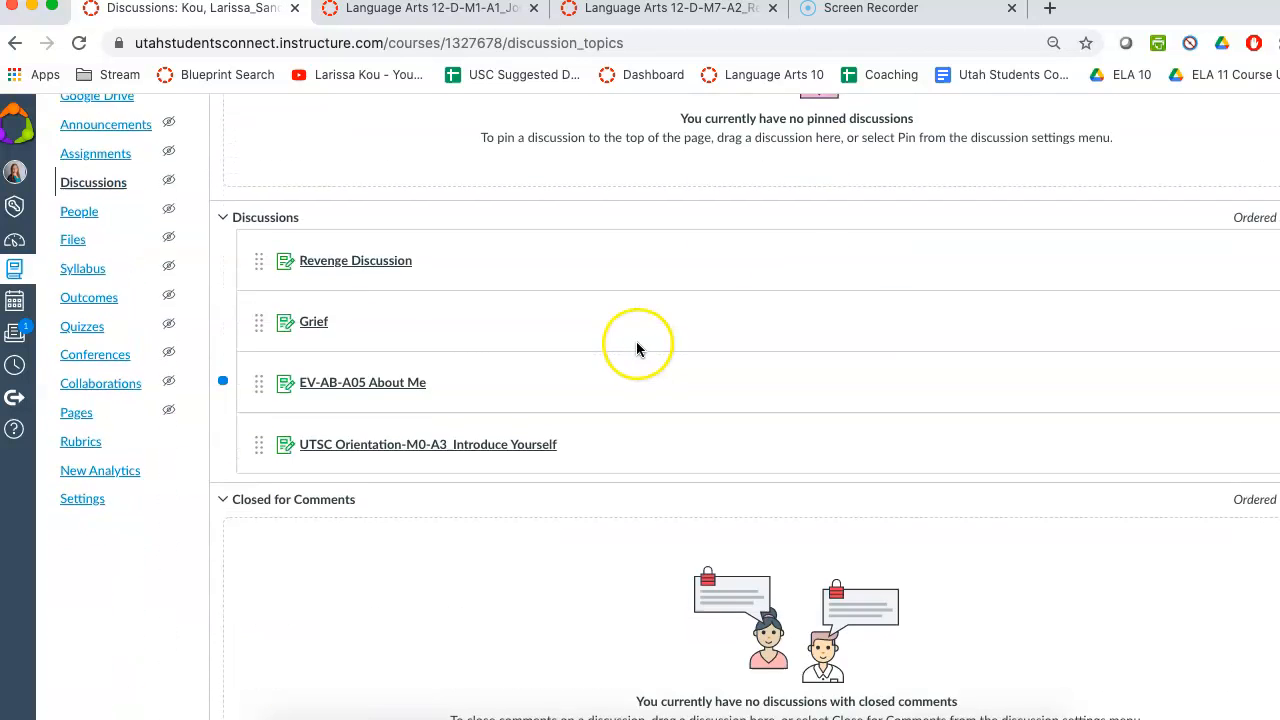
click(309, 320)
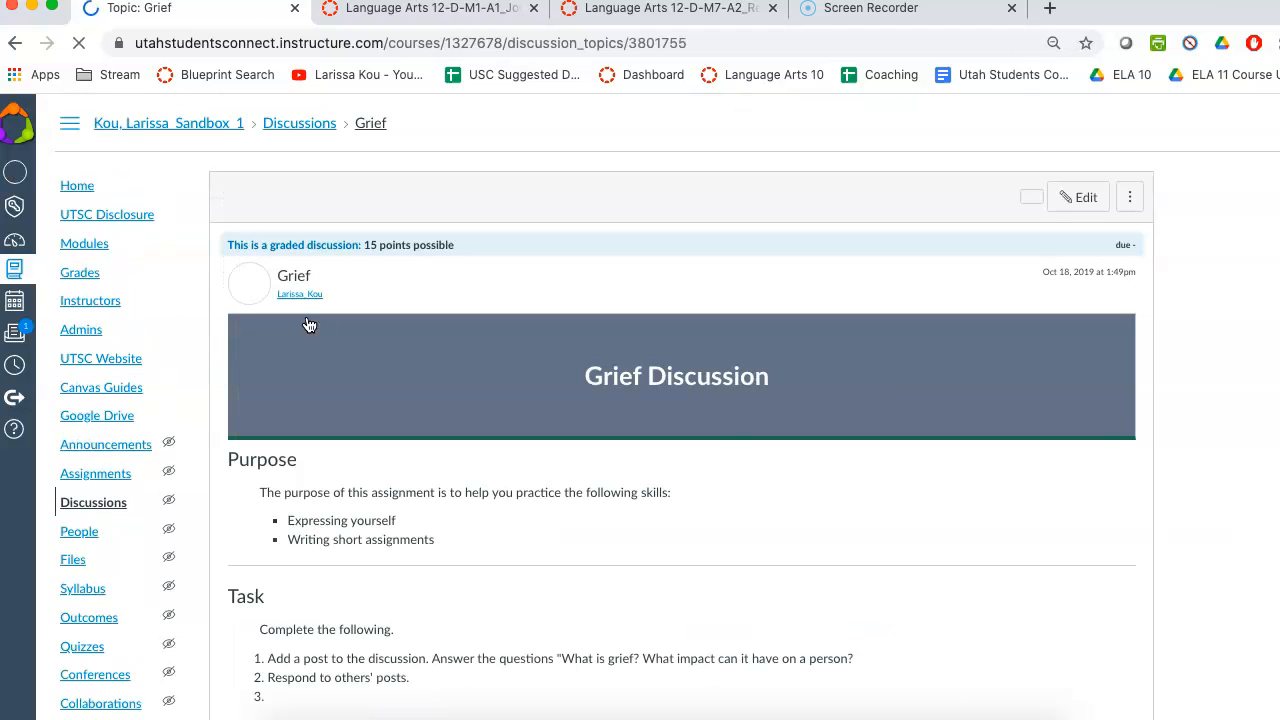
click(1129, 198)
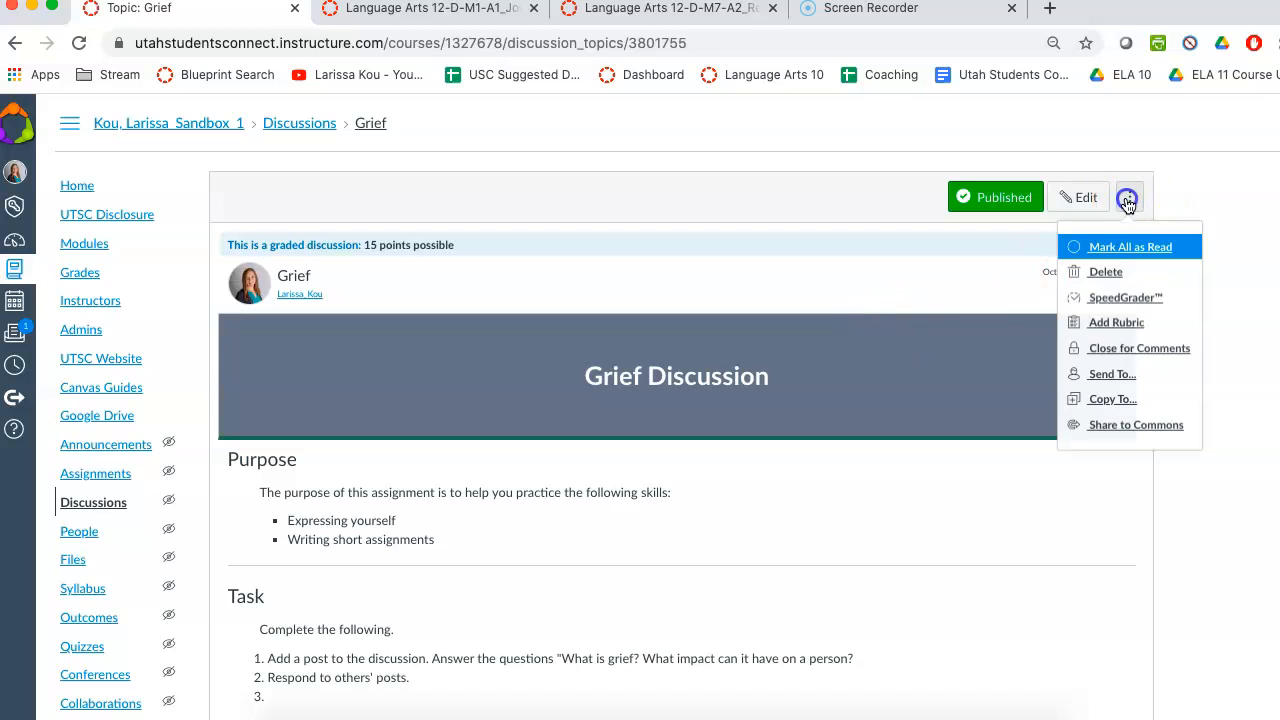
click(1116, 323)
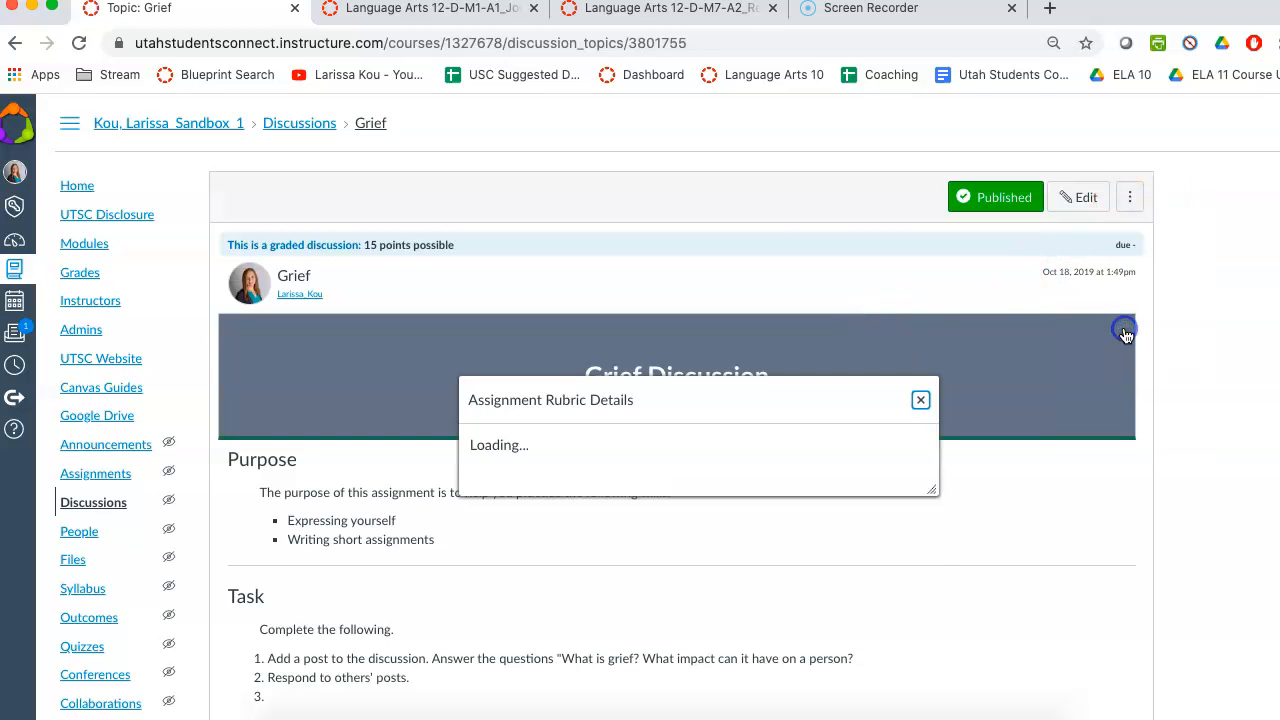
scroll(808, 250, down, 2)
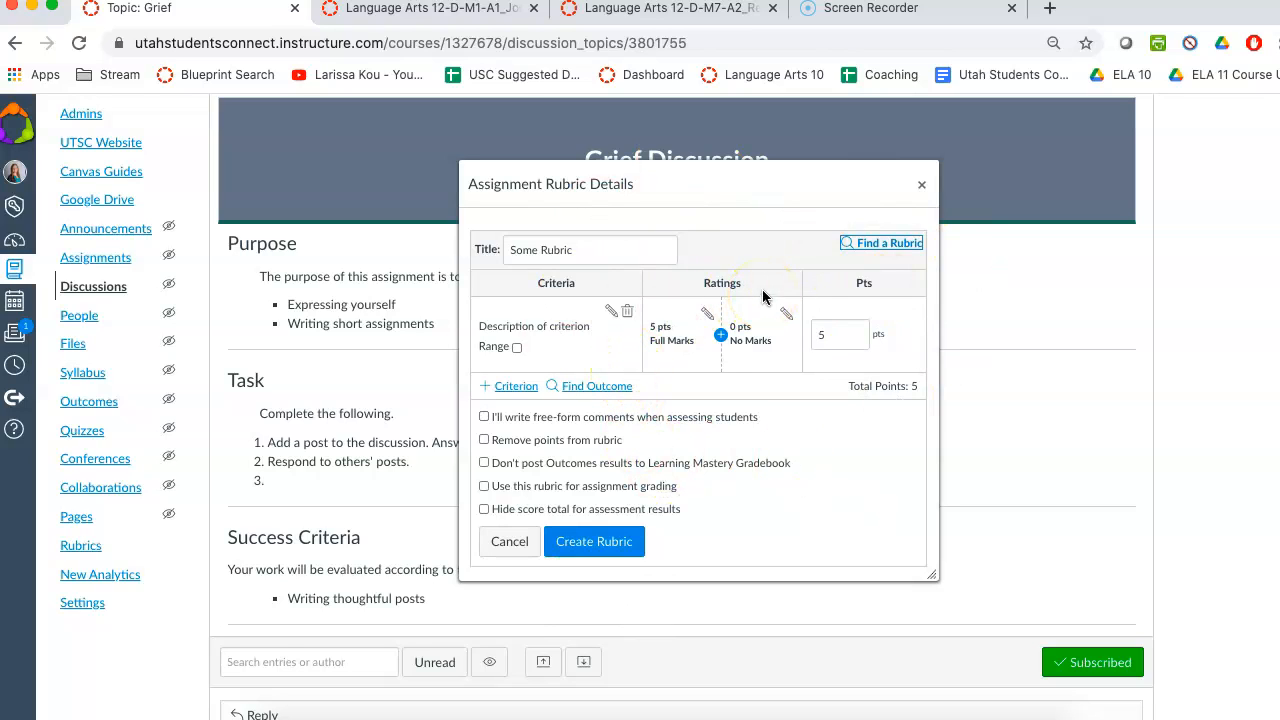
click(898, 248)
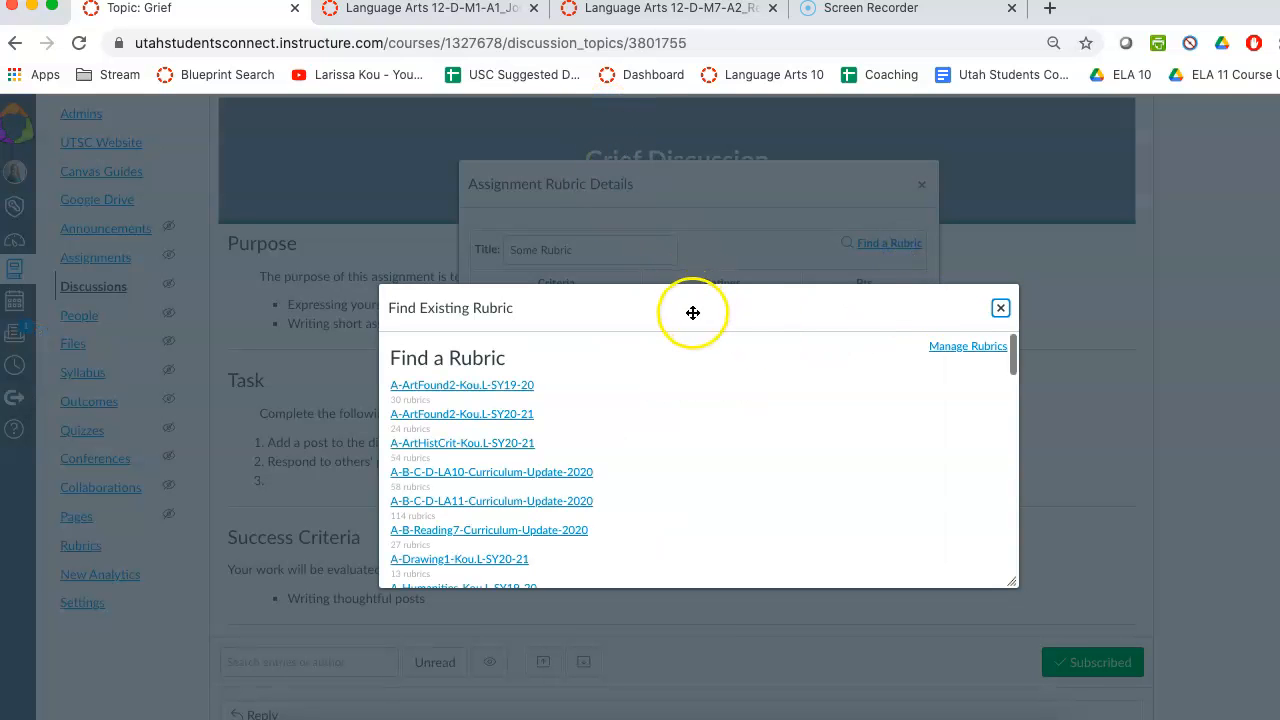
drag(692, 312, 690, 173)
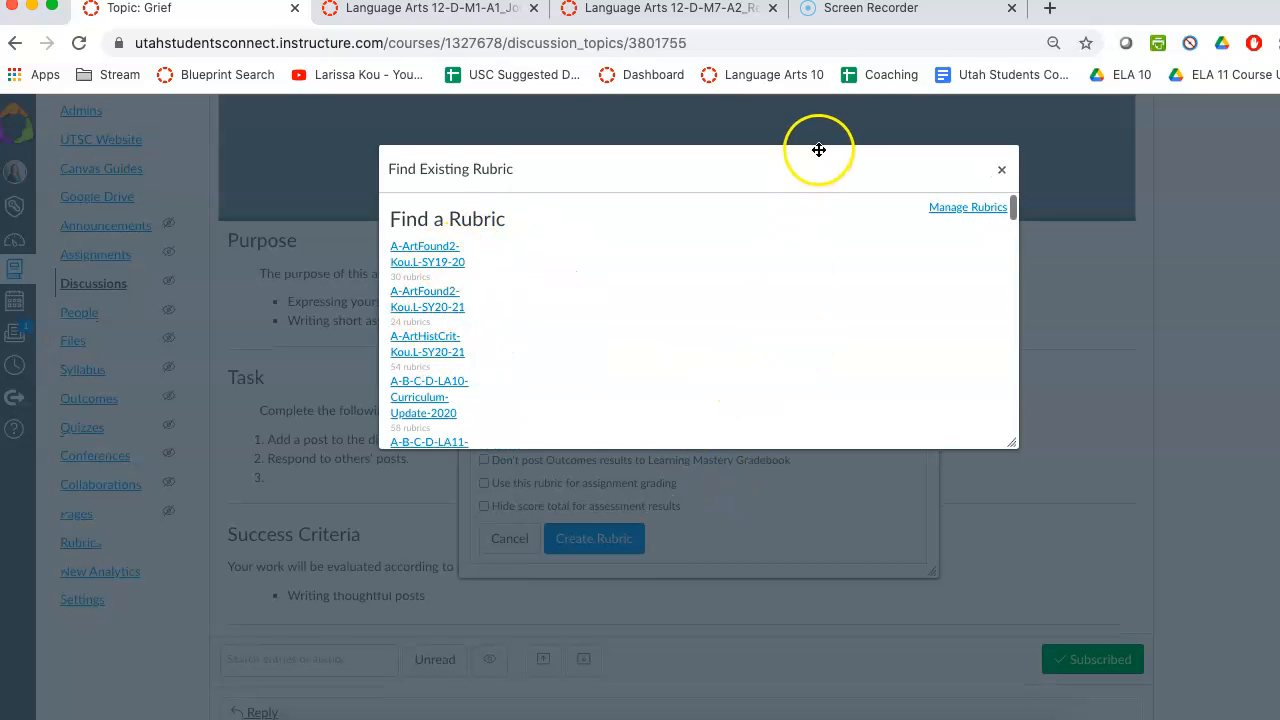
click(1001, 169)
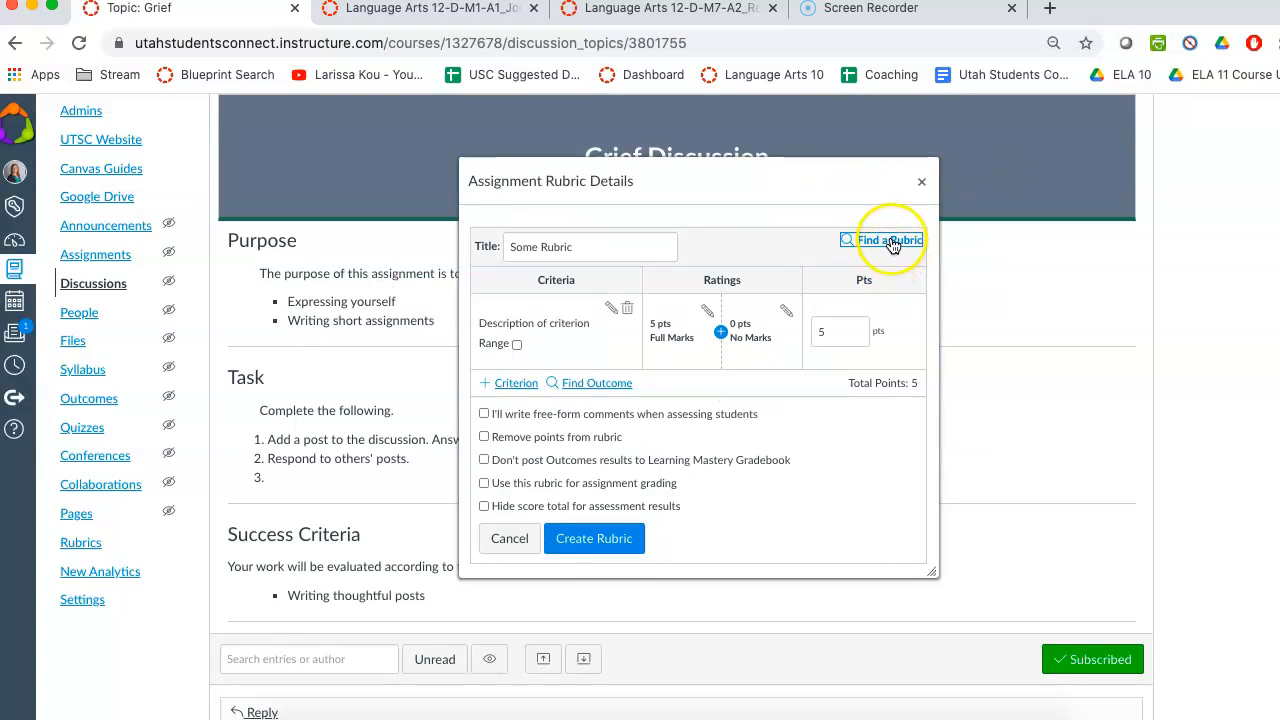
Step: Find existing rubrics in the A-ArtHistCrit SY20-21 course and preview the 07.02 Cubism rubric through to its end
click(886, 241)
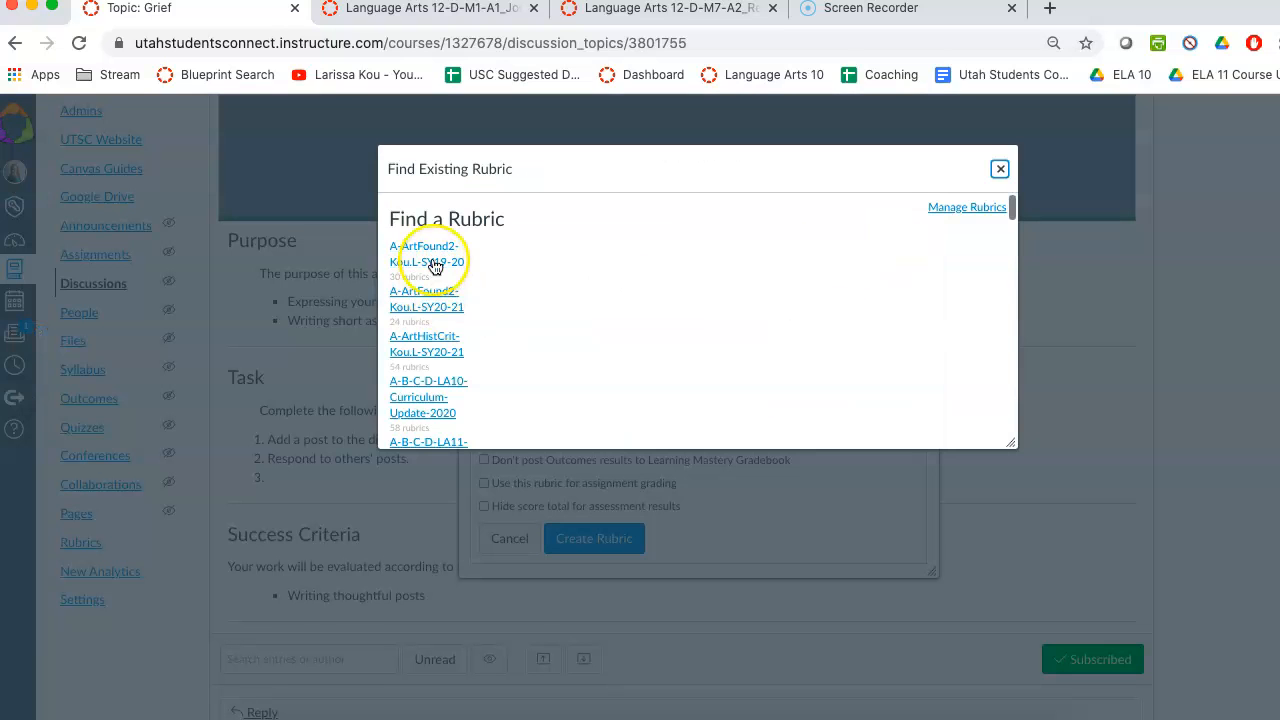
click(432, 343)
click(497, 338)
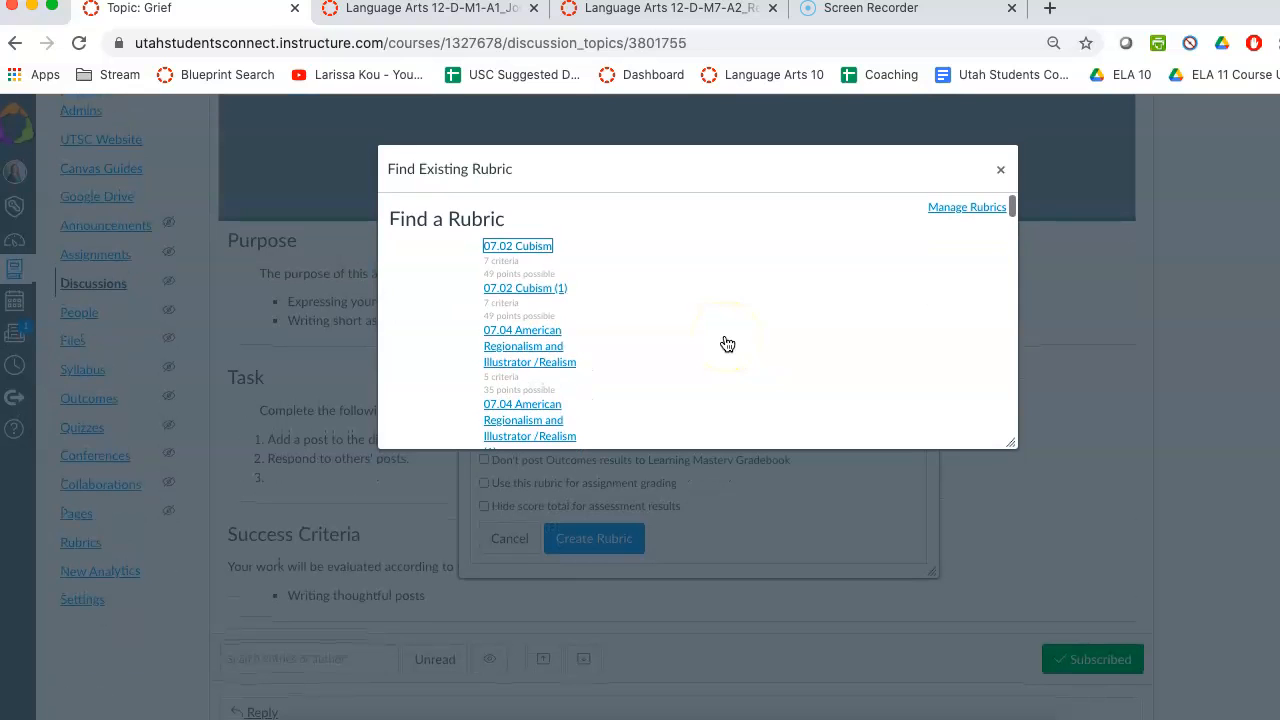
scroll(725, 344, up, 3)
scroll(540, 375, down, 5)
scroll(532, 395, down, 1)
scroll(533, 408, down, 20)
scroll(533, 407, up, 4)
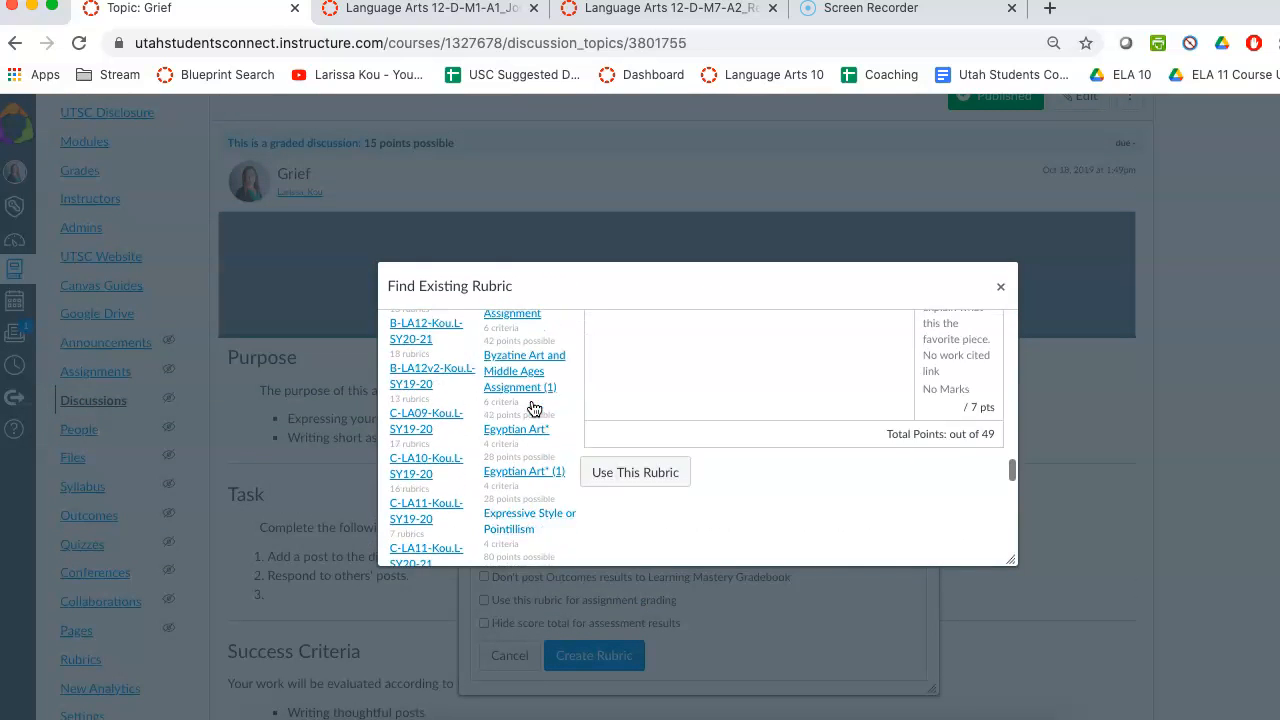
Step: Use the existing "Baroque Art - Rococo and Romanticism (1)" rubric for the Grief discussion and review its criteria
click(517, 391)
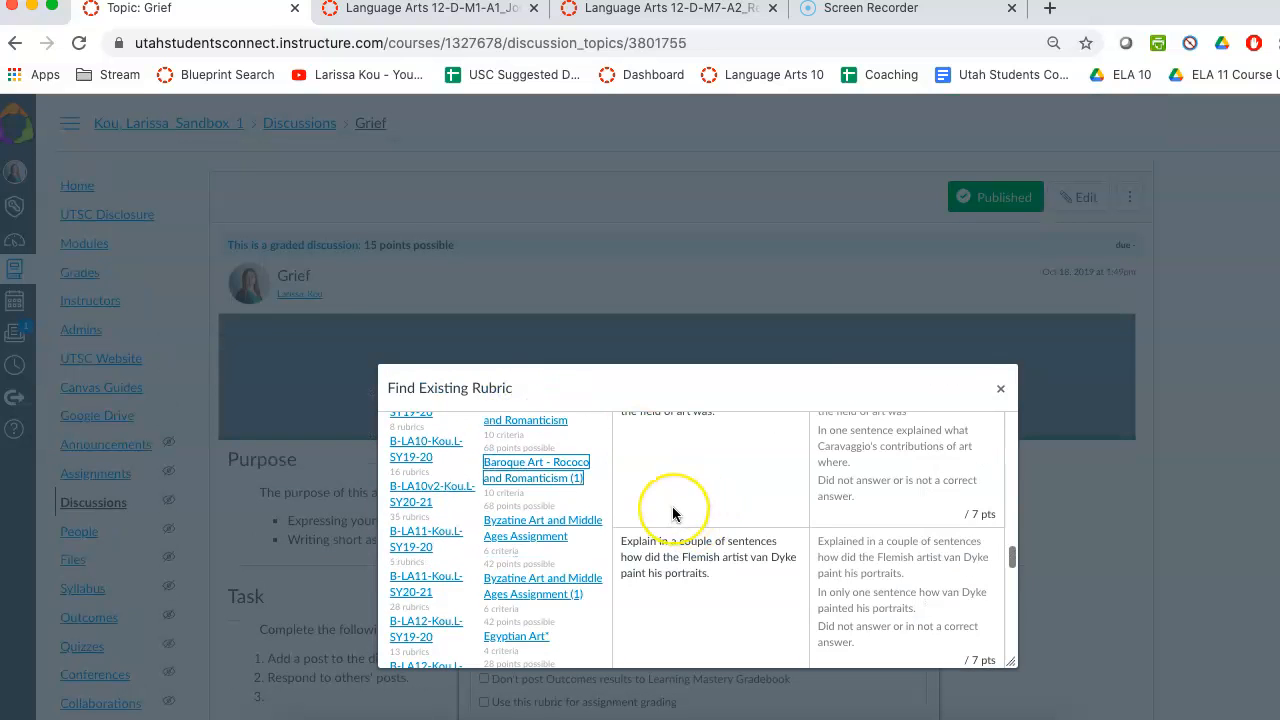
scroll(665, 506, down, 5)
scroll(672, 513, up, 1)
click(676, 563)
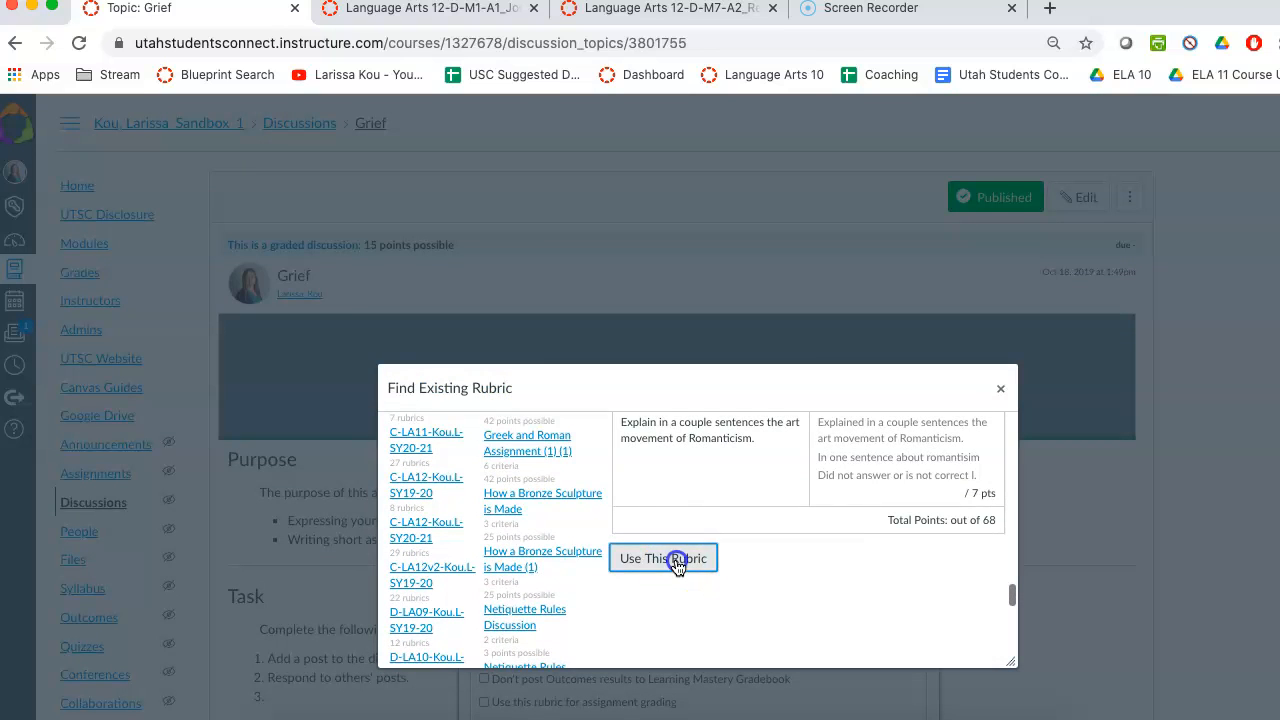
scroll(690, 530, down, 8)
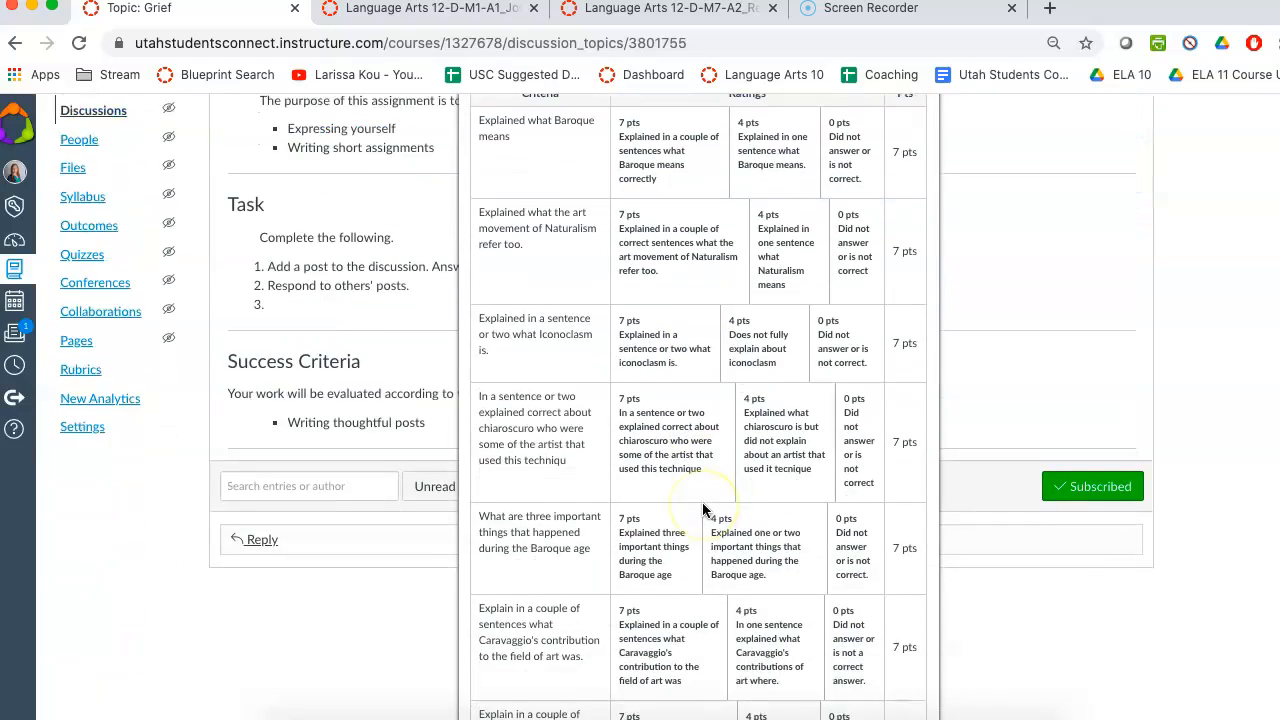
scroll(703, 510, up, 10)
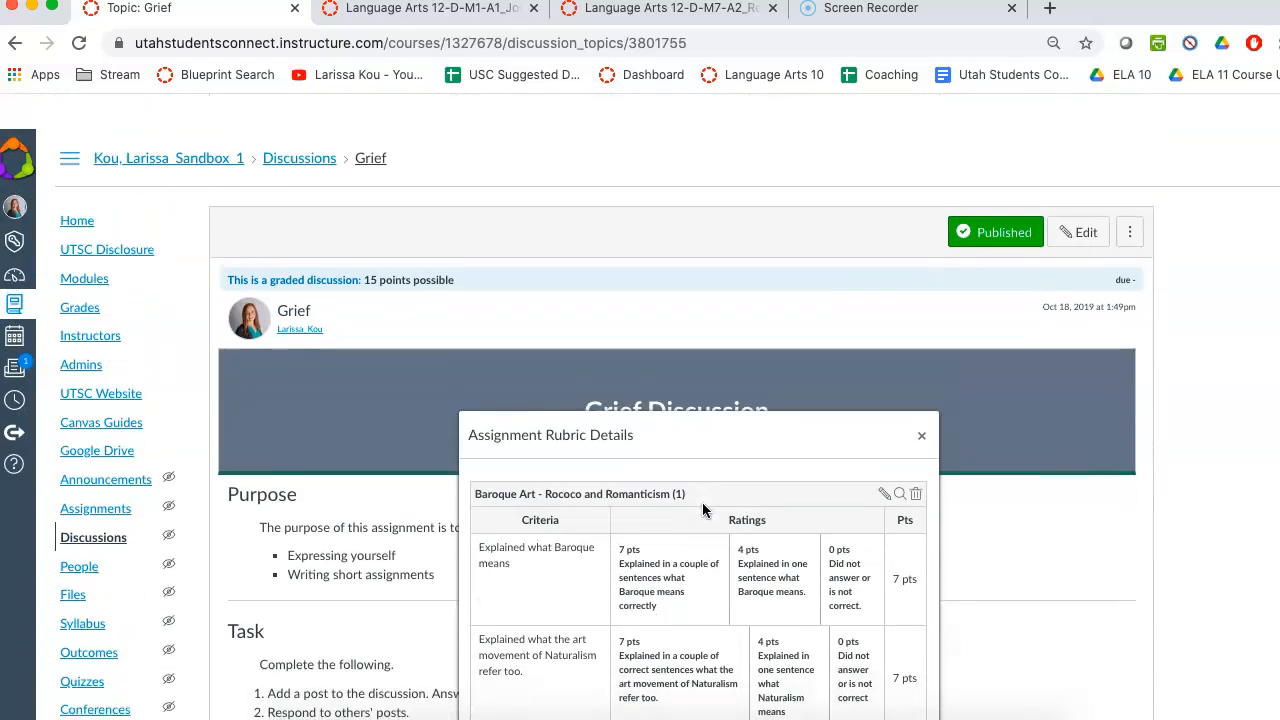